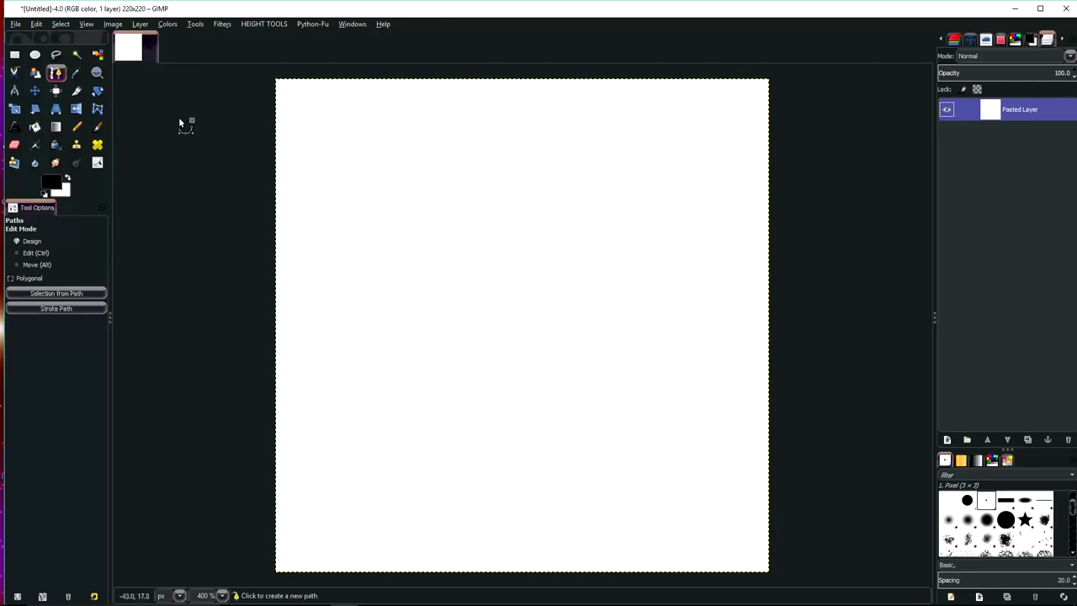
Step: Activate the Paths tool and show the list of paths in place of the layers
click(54, 72)
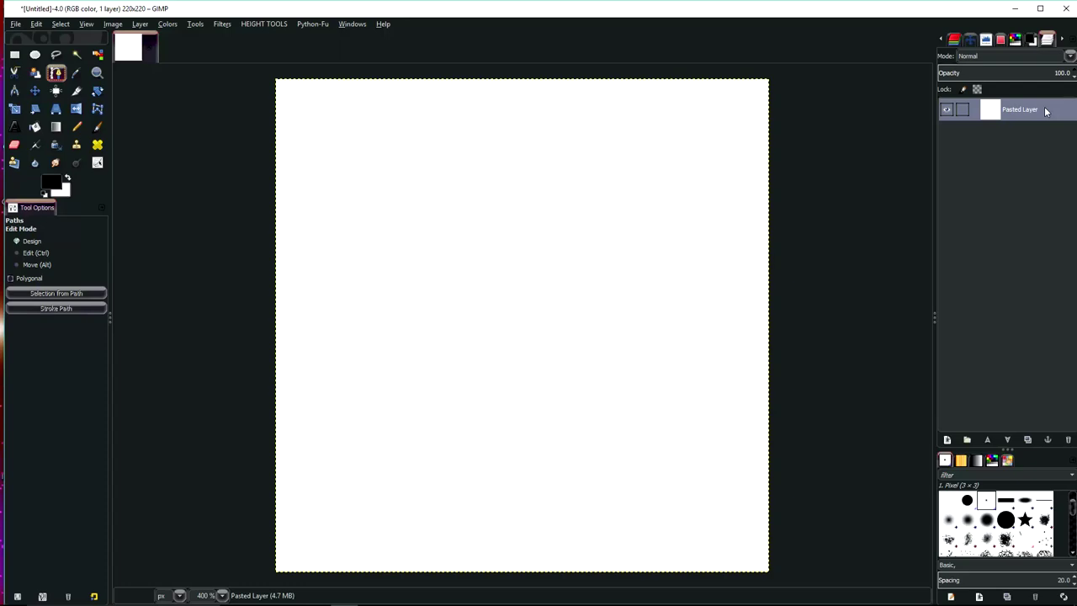
right_click(1049, 42)
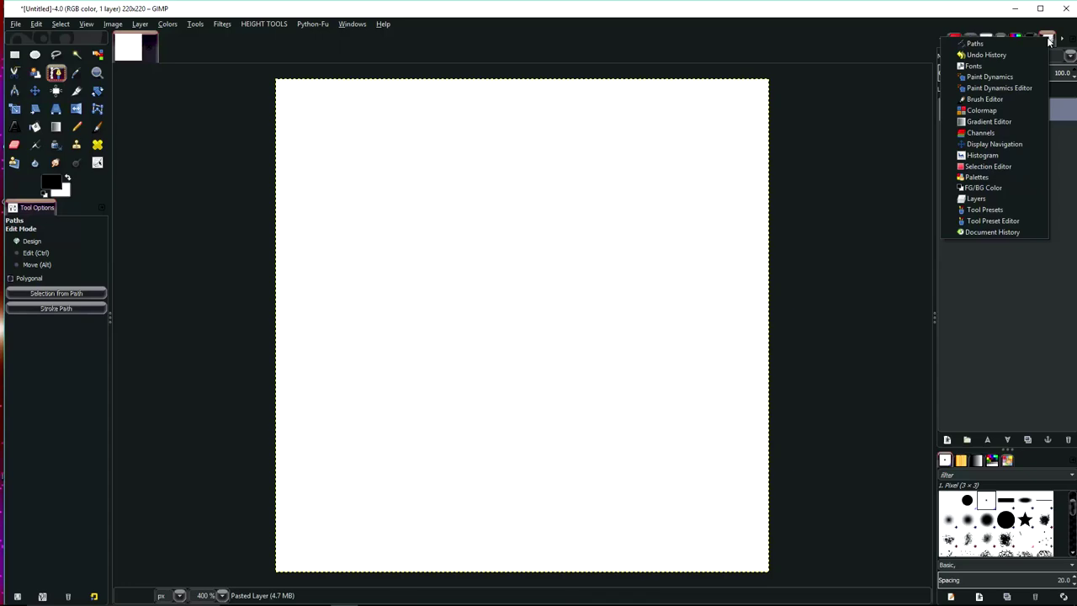
click(976, 43)
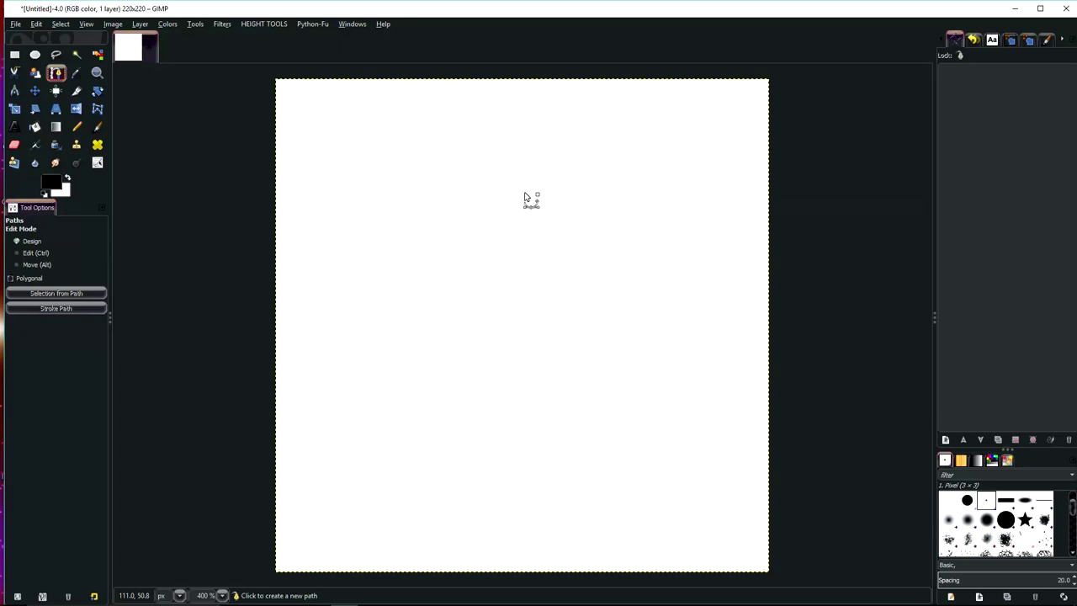
Step: Draw an open curved path with five smooth anchors, starting at the upper centre and running counter-clockwise to a tall peak at the upper right
drag(524, 197, 438, 191)
drag(390, 314, 384, 400)
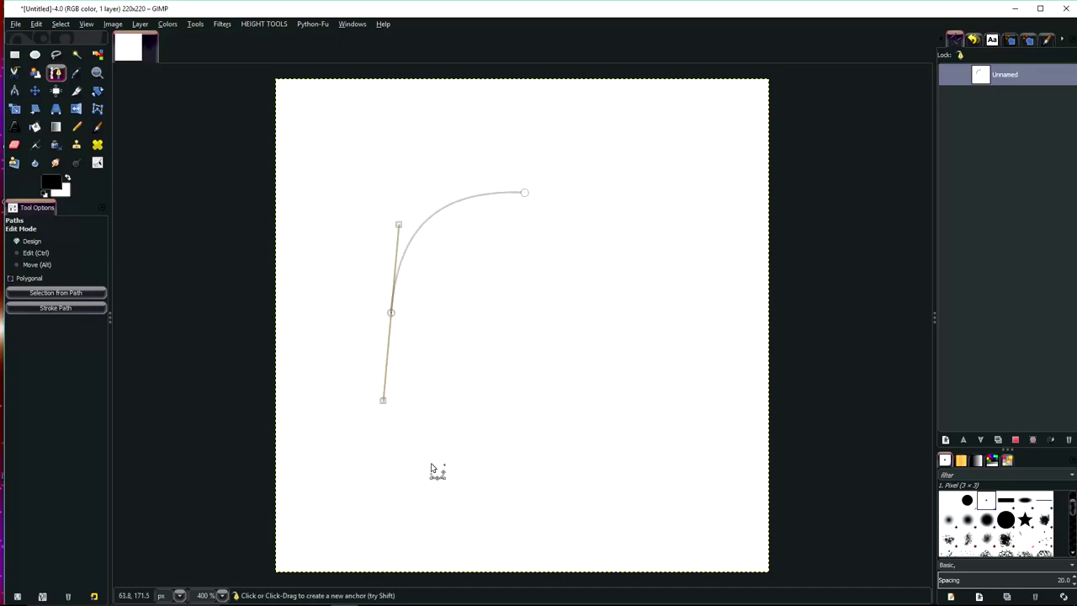
drag(444, 459, 526, 461)
drag(637, 397, 668, 324)
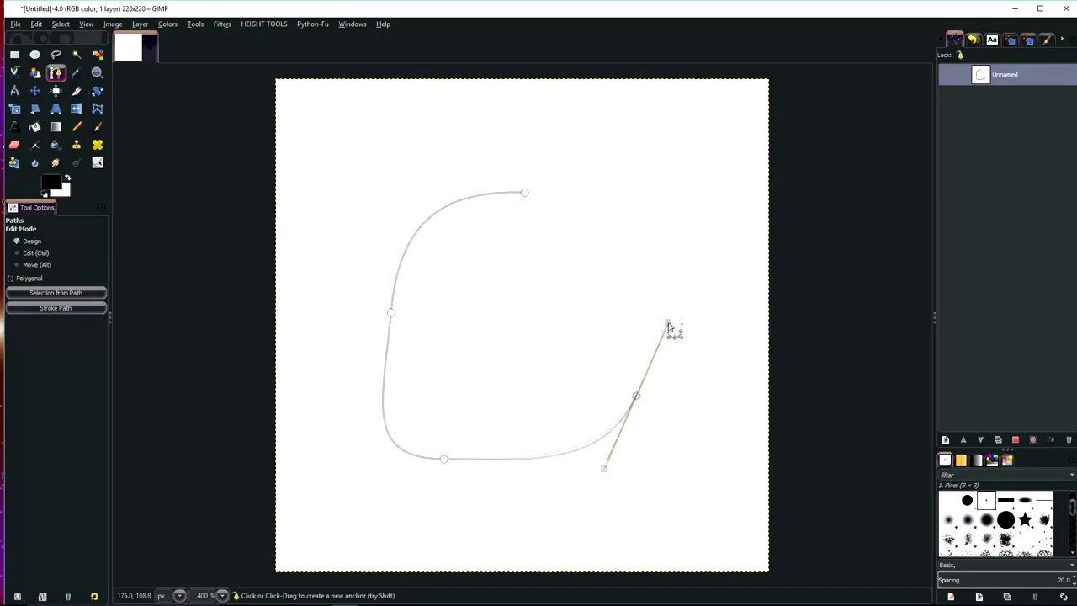
drag(651, 122, 594, 149)
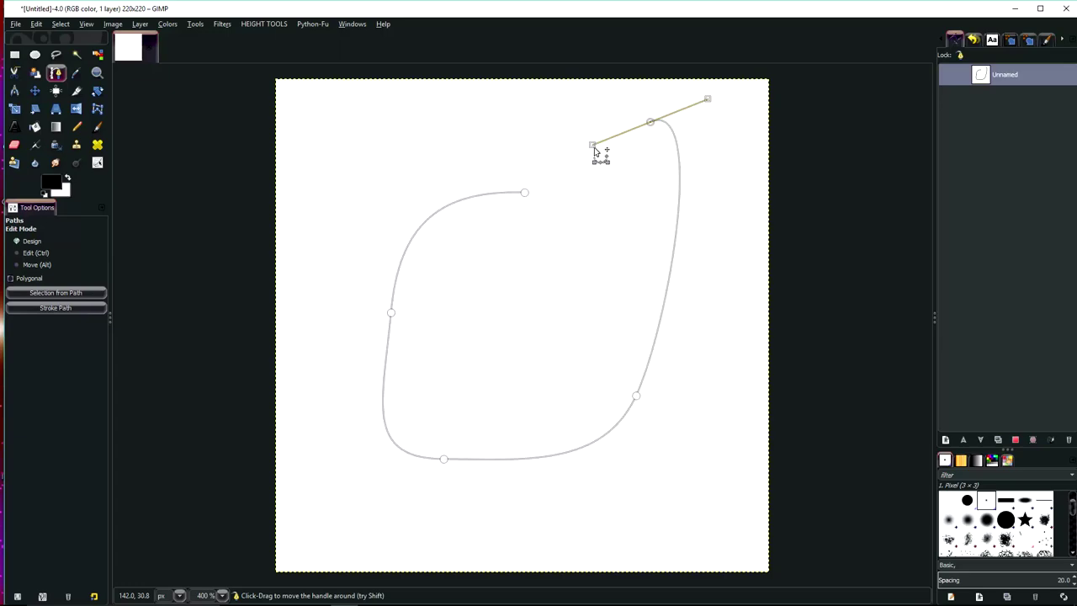
Step: Extend the path inside the shape with four anchors that have no curve handles
click(587, 278)
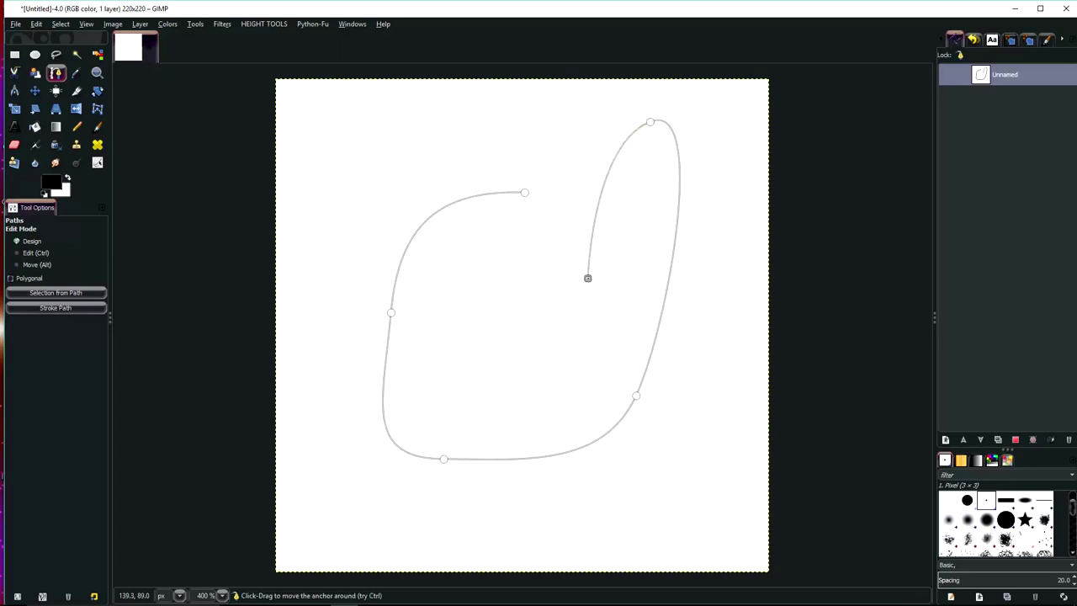
click(486, 303)
click(519, 228)
click(567, 216)
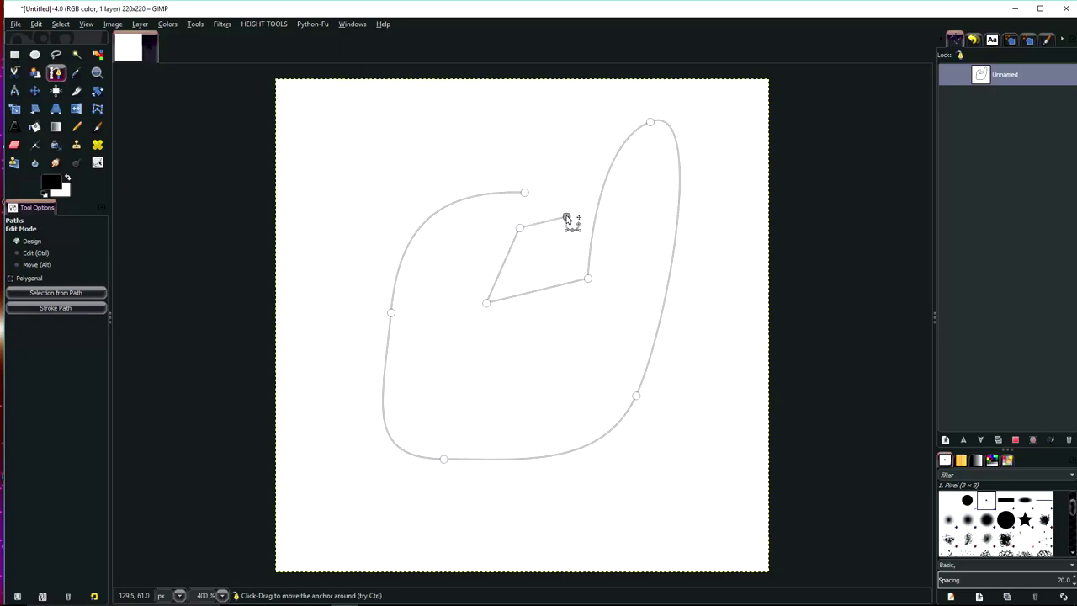
Step: Turn on polygonal mode and extend the path with six more straight segments across the upper part of the canvas
click(33, 279)
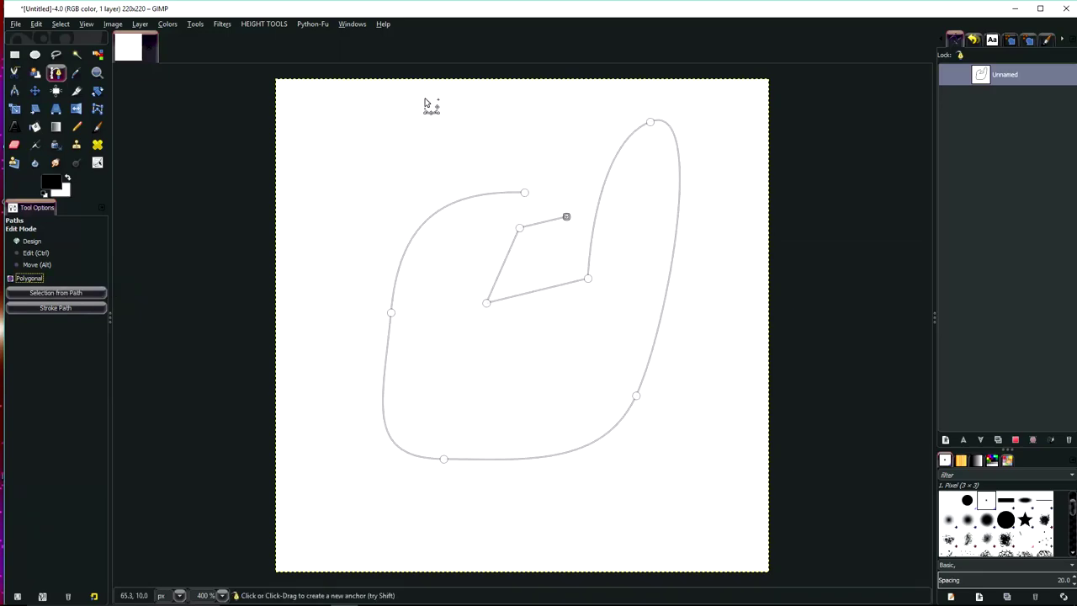
click(448, 145)
drag(448, 145, 556, 140)
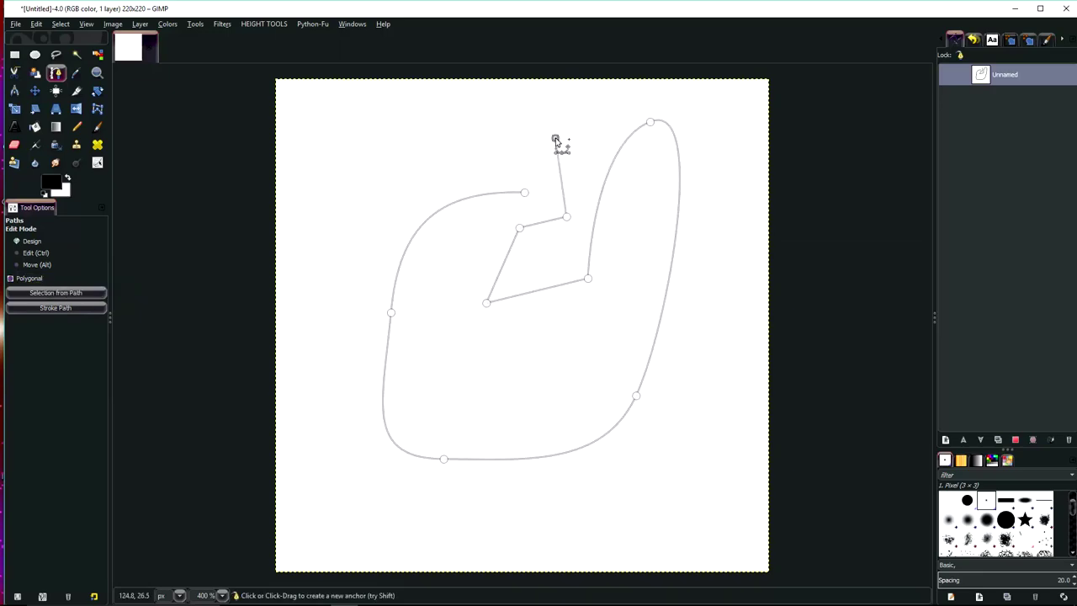
click(456, 166)
click(450, 273)
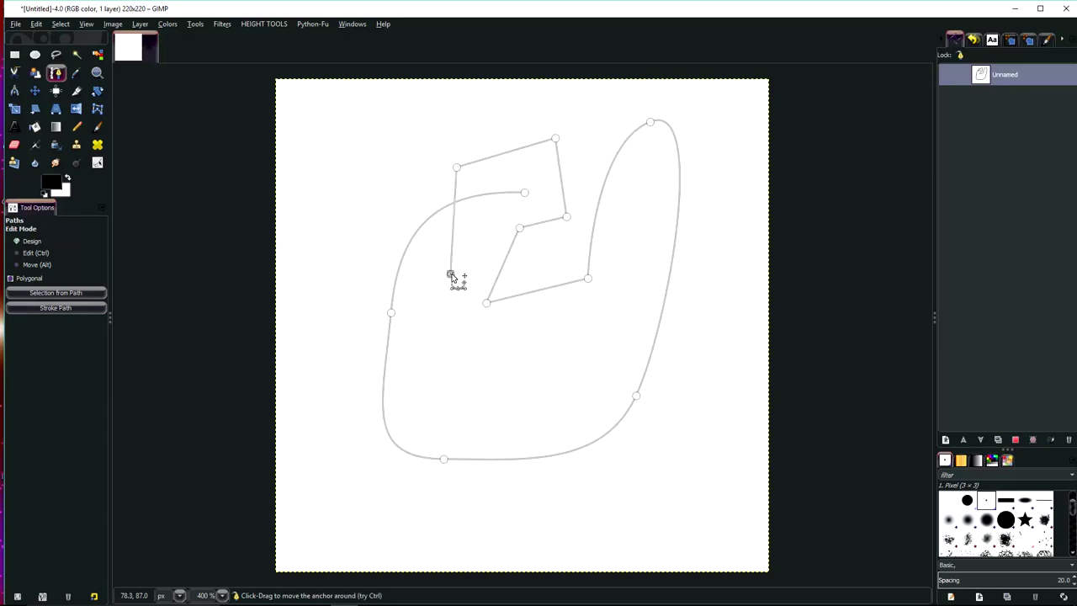
click(373, 196)
click(403, 114)
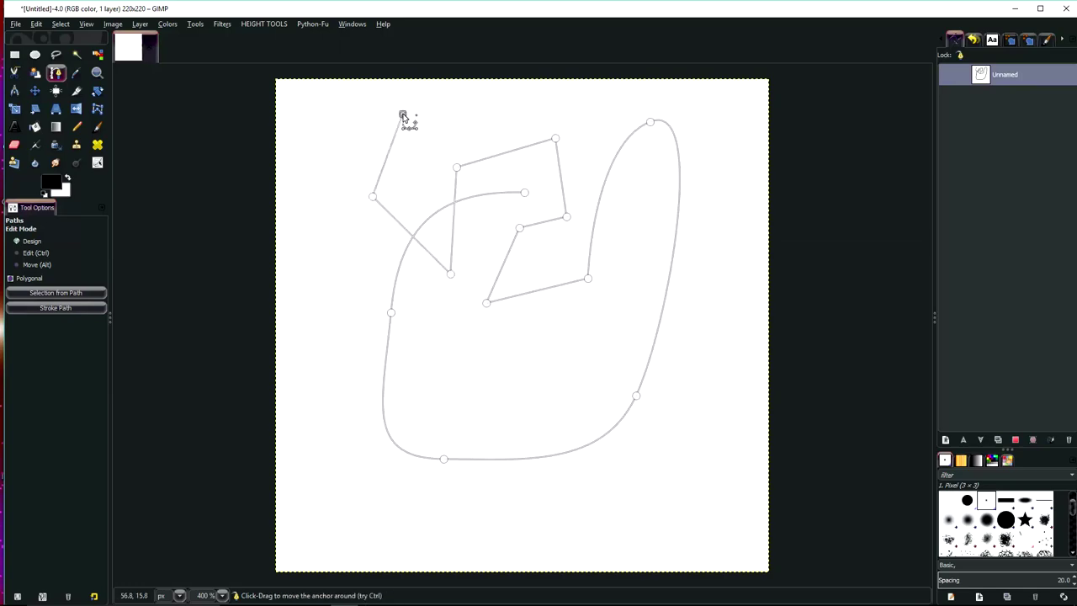
click(459, 118)
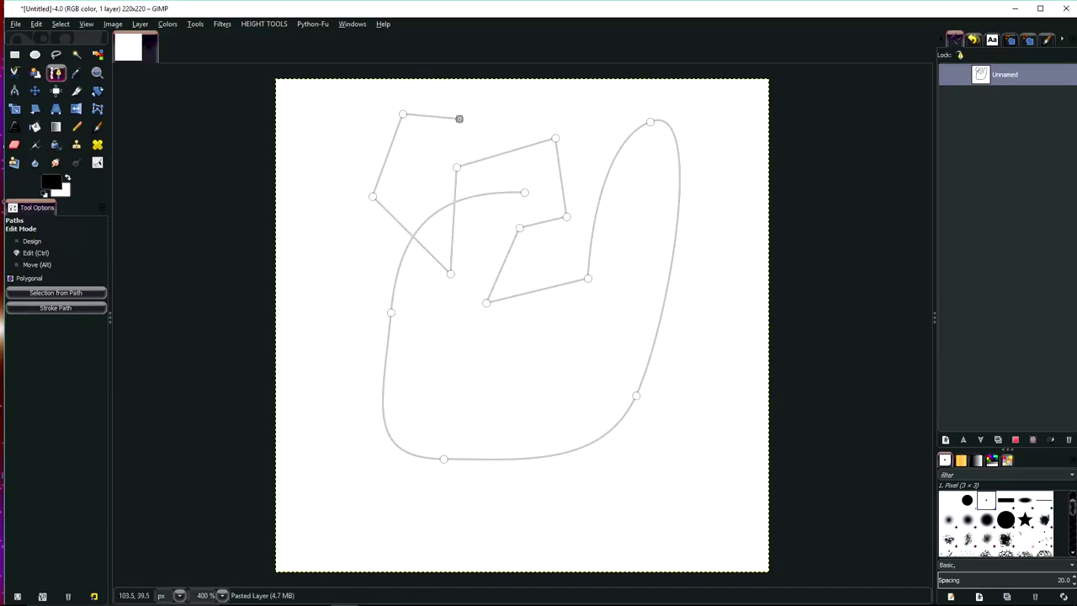
Step: Undo all the added corner anchors back to the smooth anchor at the upper-right peak
key(ctrl+z)
key(ctrl+z)
key(ctrl+z)
key(ctrl+z)
key(ctrl+z)
key(ctrl+z)
key(ctrl+z)
key(ctrl+z)
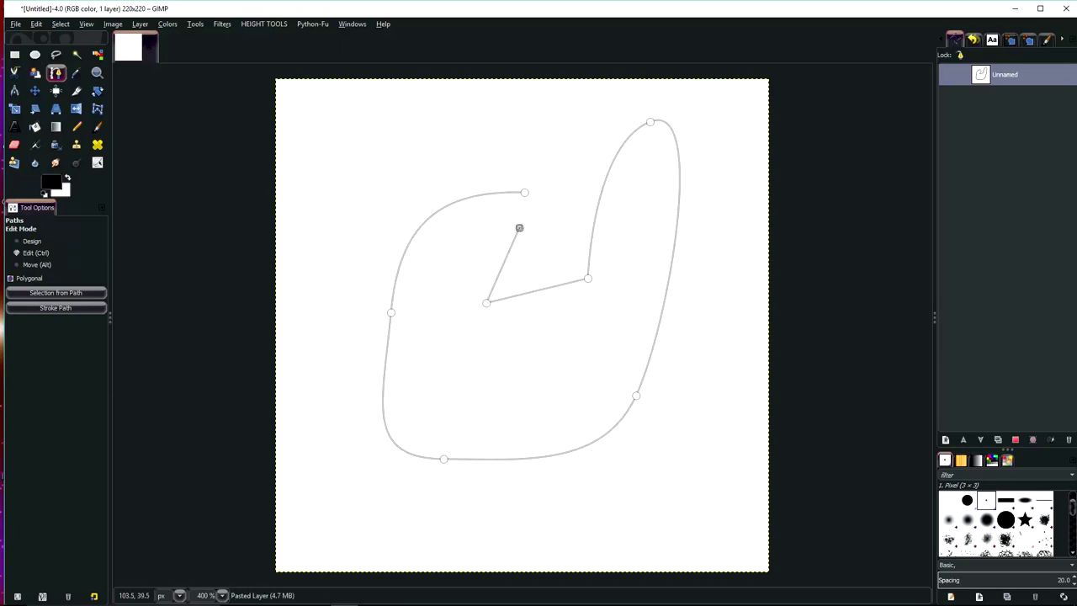
key(ctrl+z)
key(ctrl+z)
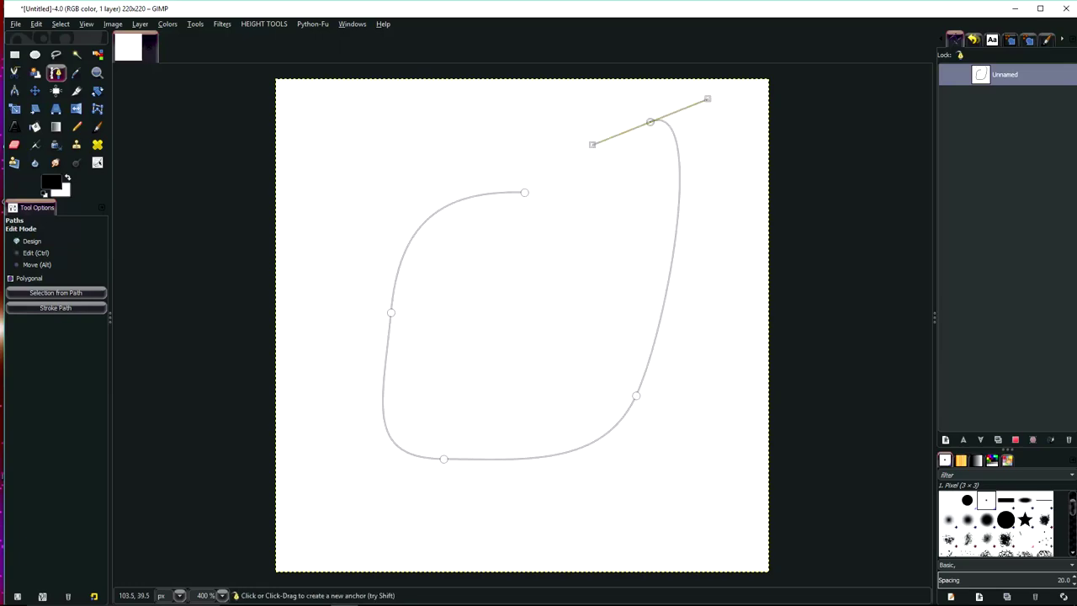
Step: Turn off polygonal mode, add a curved anchor below the peak inside the shape, and bend its free handle up and to the left
click(26, 281)
drag(576, 290, 525, 340)
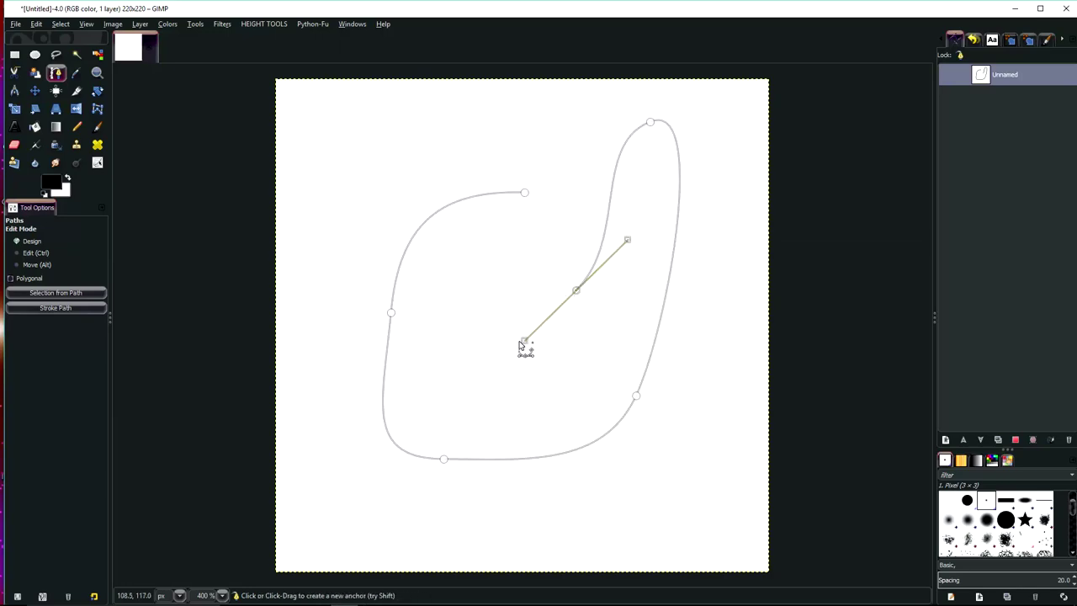
drag(527, 341, 502, 242)
drag(580, 240, 519, 263)
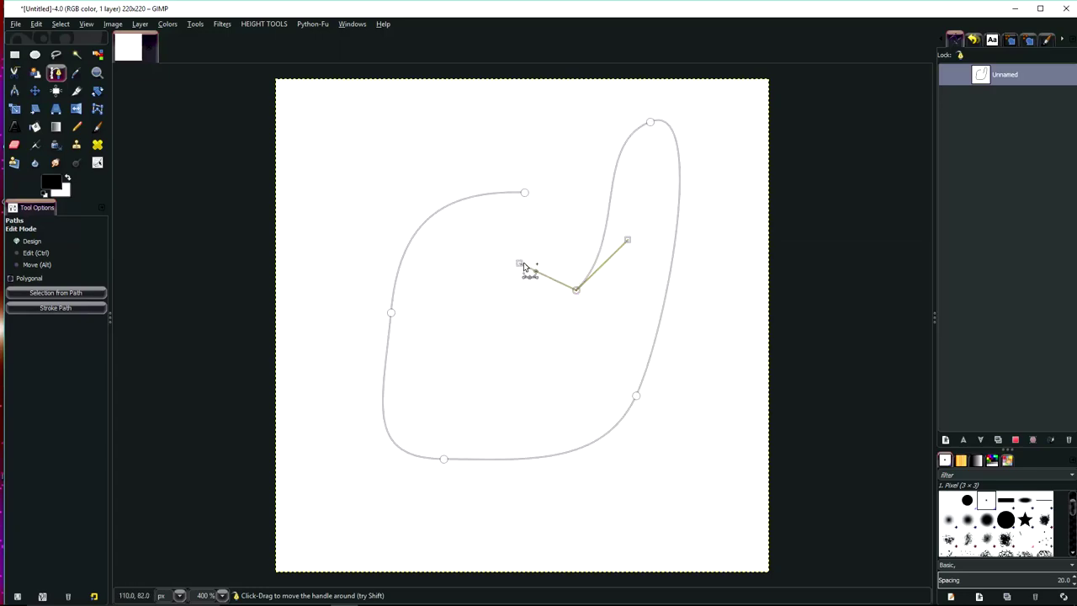
Step: Reshape the lower-right curve with its anchor's handles in one straight line, and move the path's start anchor left to about (89, 55) px
click(636, 399)
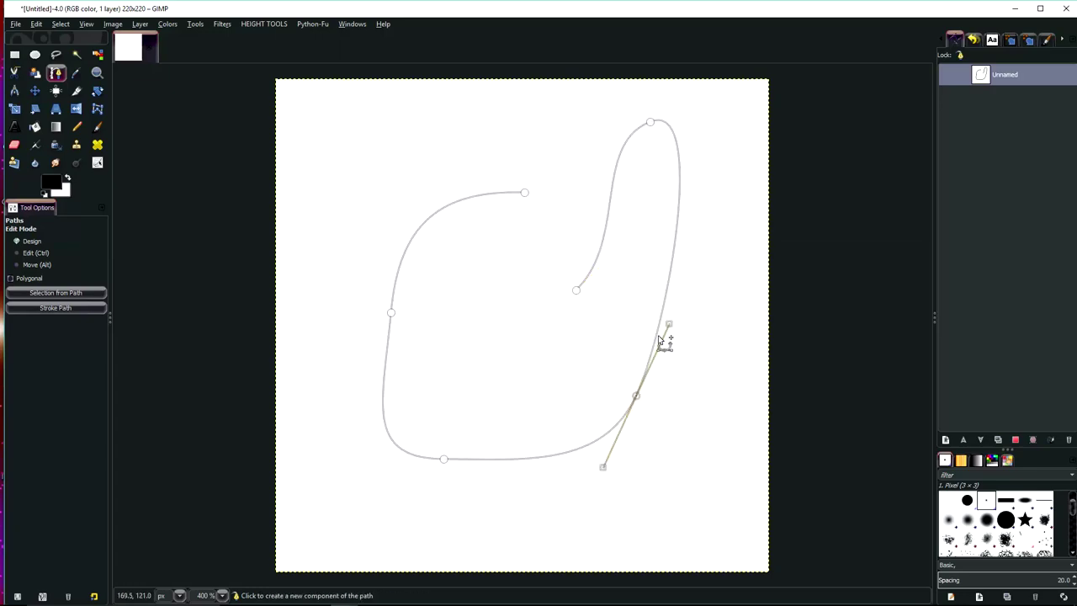
drag(674, 334, 747, 378)
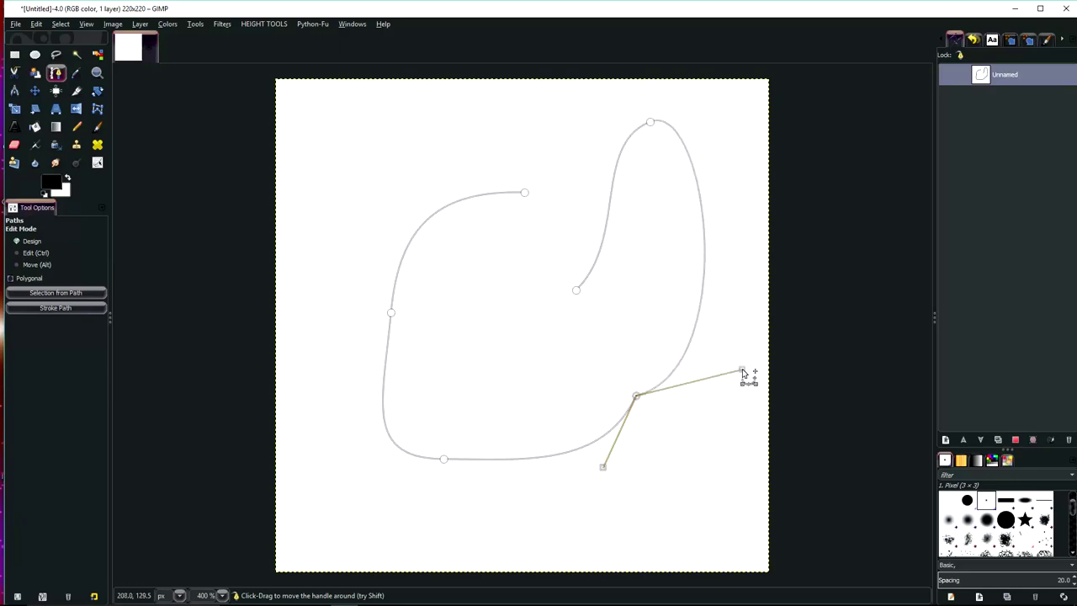
drag(603, 470, 581, 462)
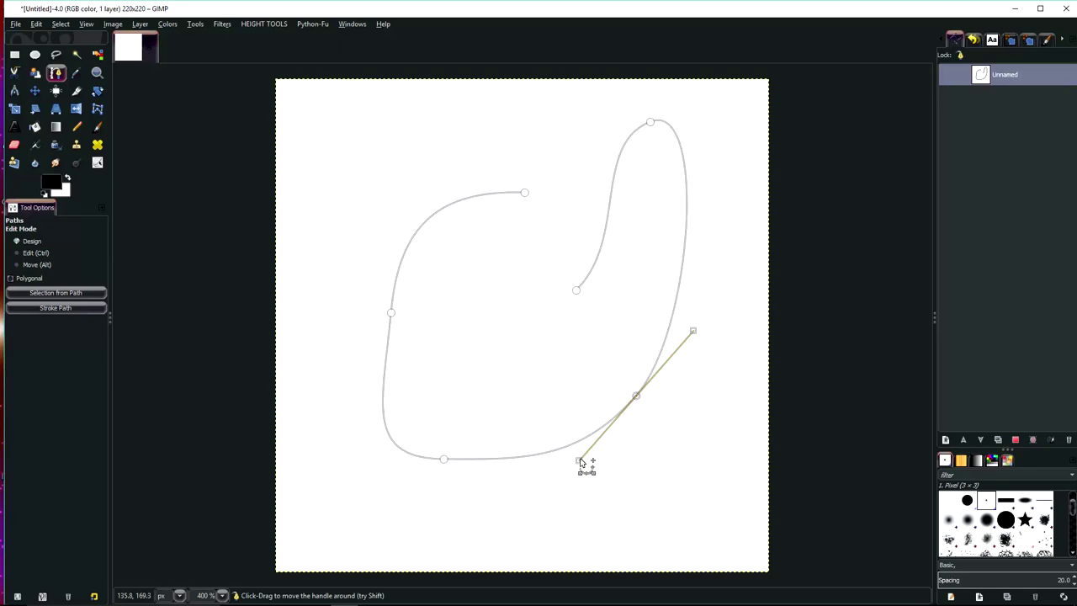
click(522, 195)
drag(521, 198, 473, 210)
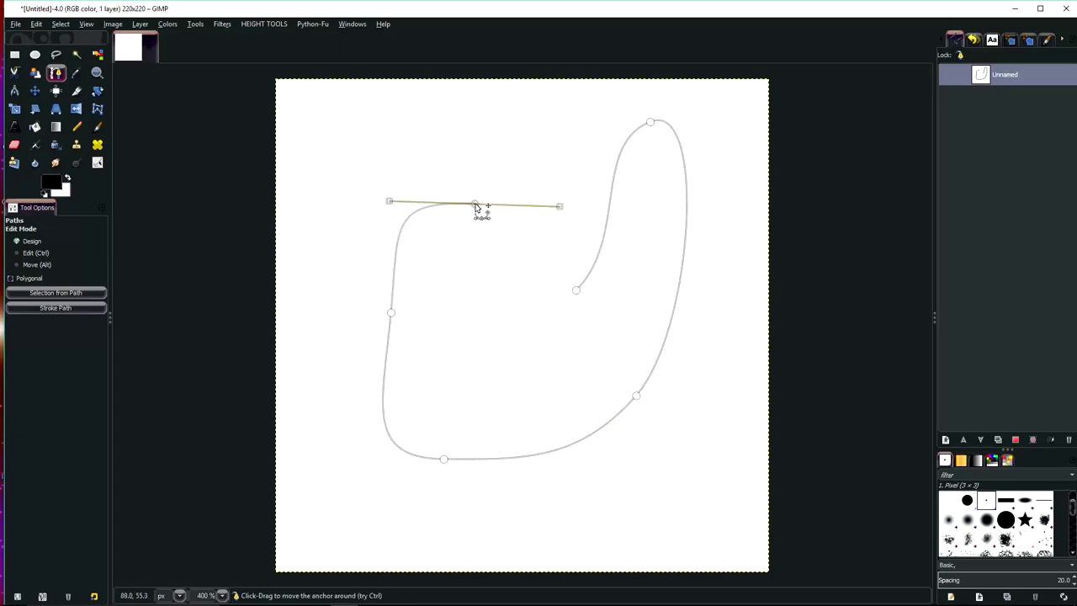
Step: Connect the start anchor to the path's other open end, closing the shape, and align the end anchor's handles for a smooth curve
click(577, 292)
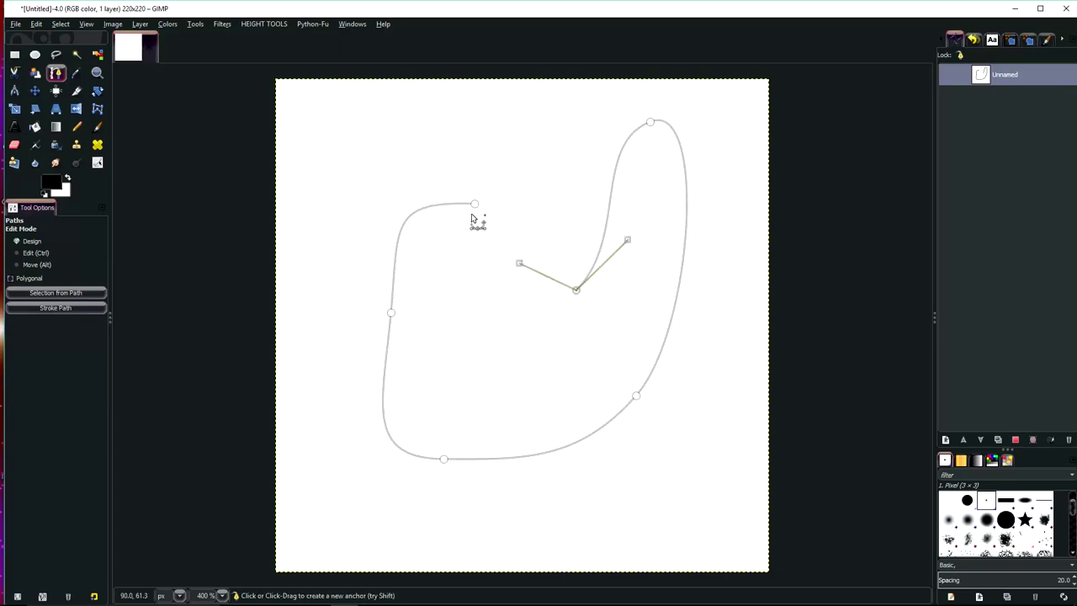
click(477, 205)
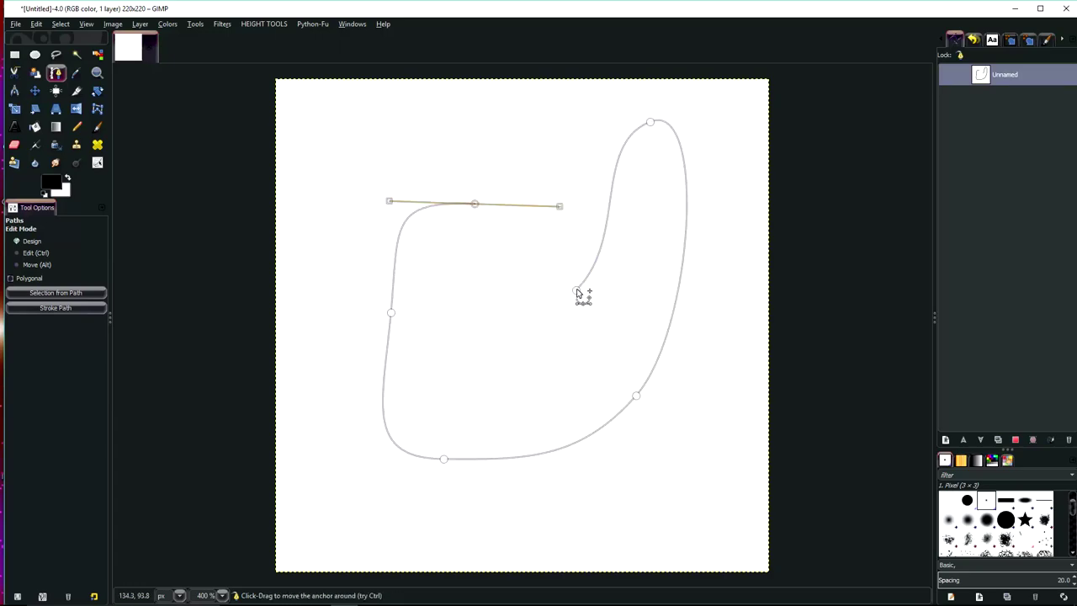
click(577, 292)
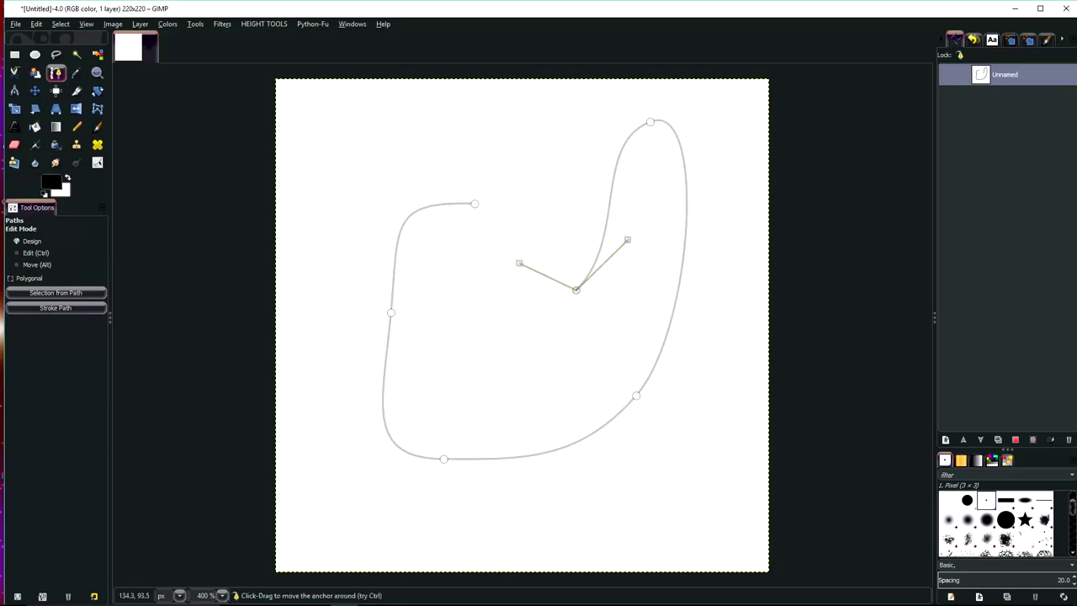
click(477, 205)
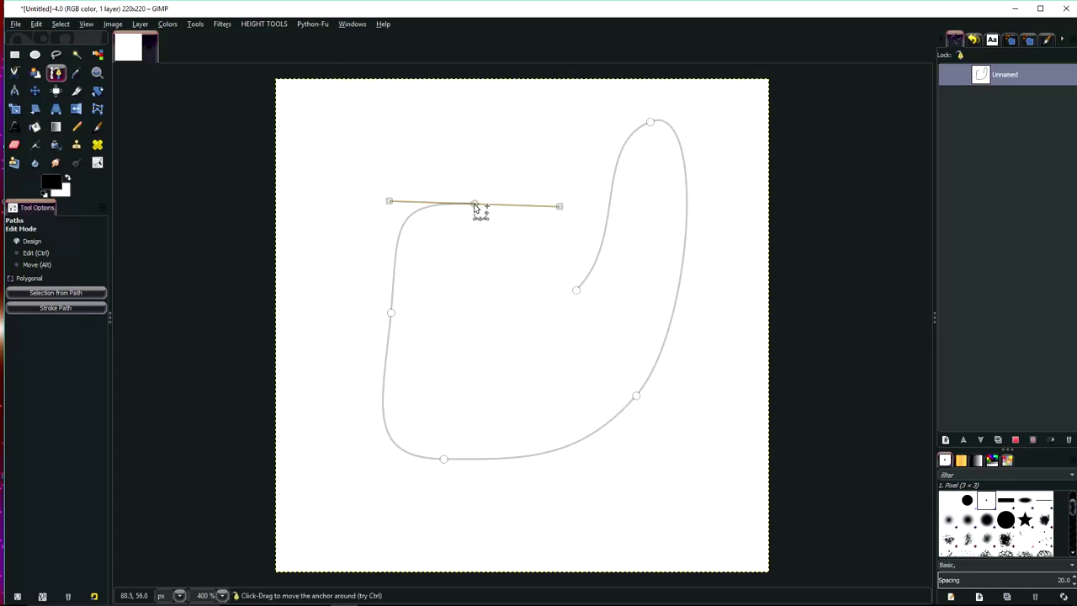
key(ctrl)
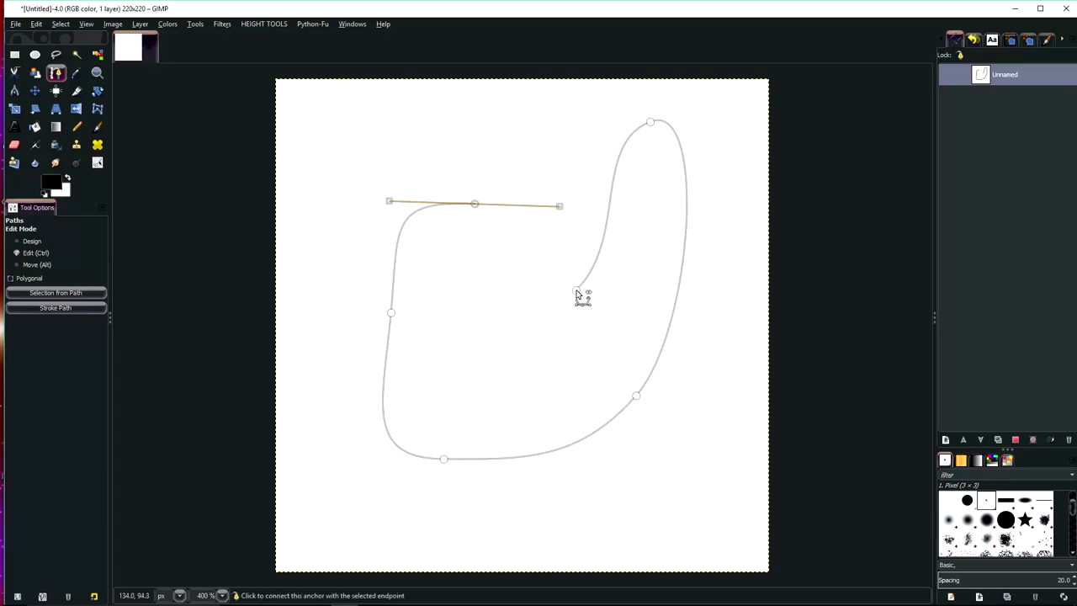
ctrl+click(576, 293)
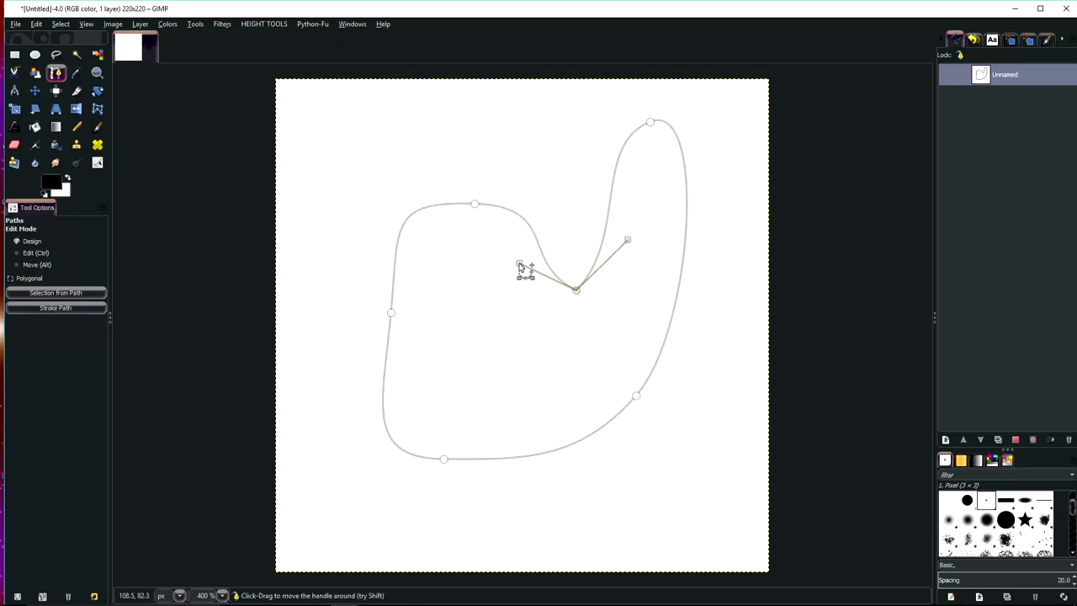
drag(520, 266, 518, 338)
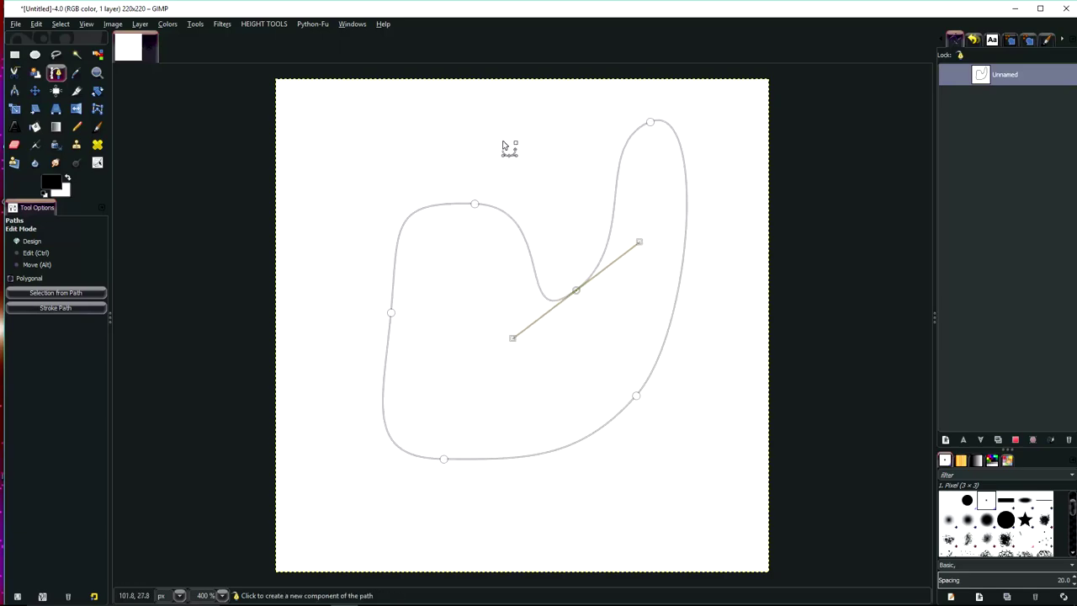
Step: Draw a second, open component with four curved anchors around the closed shape's upper, left and lower sides
drag(502, 139, 450, 115)
drag(362, 187, 351, 244)
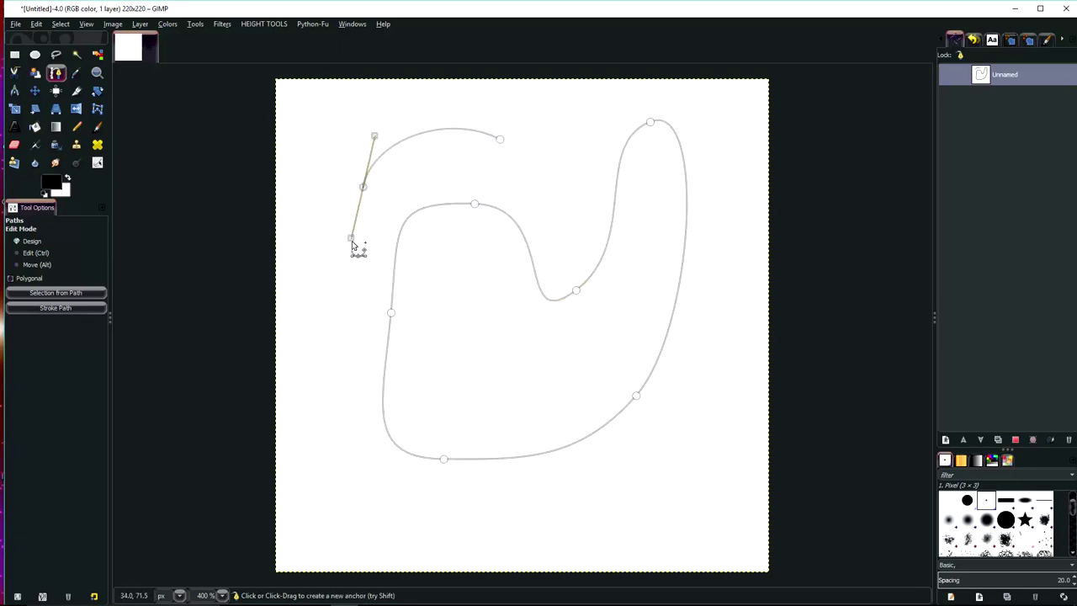
drag(344, 428, 328, 484)
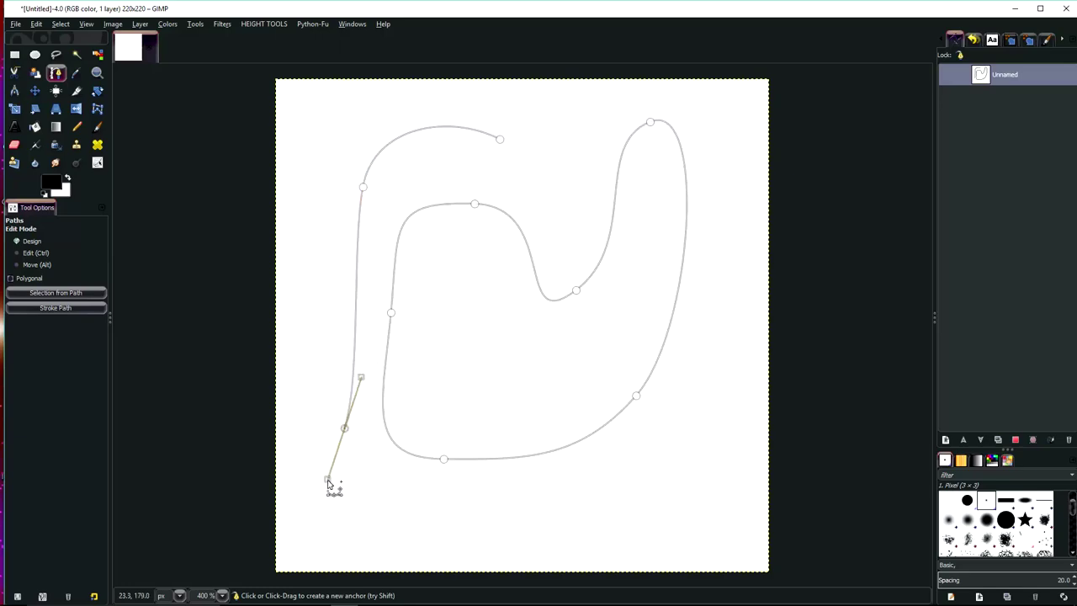
drag(556, 501, 644, 477)
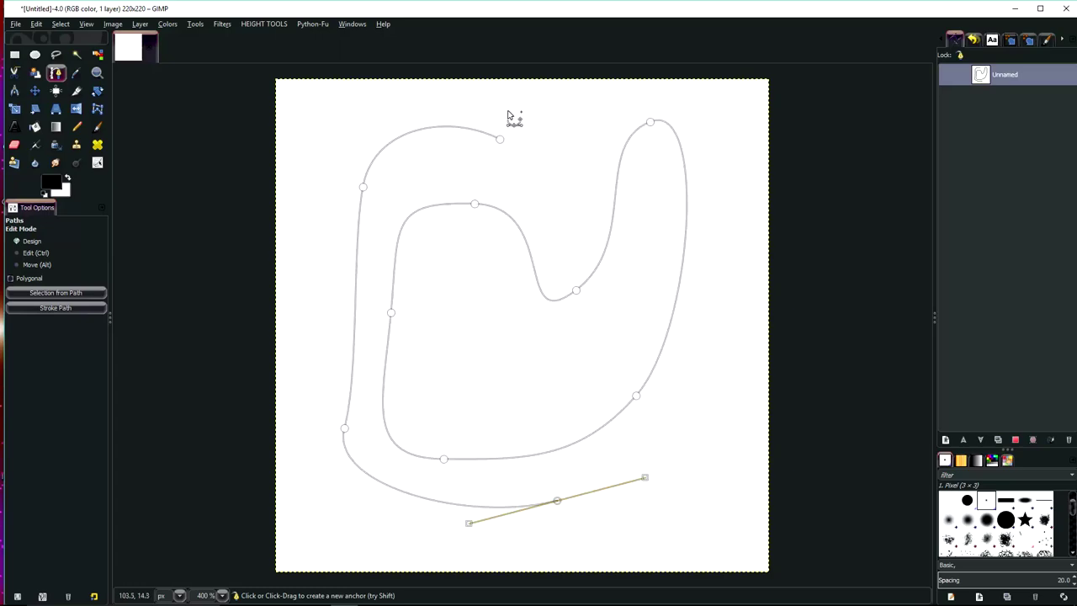
Step: Draw a third, open component with four curved anchors running outside the second one near the canvas edge
drag(513, 111, 473, 93)
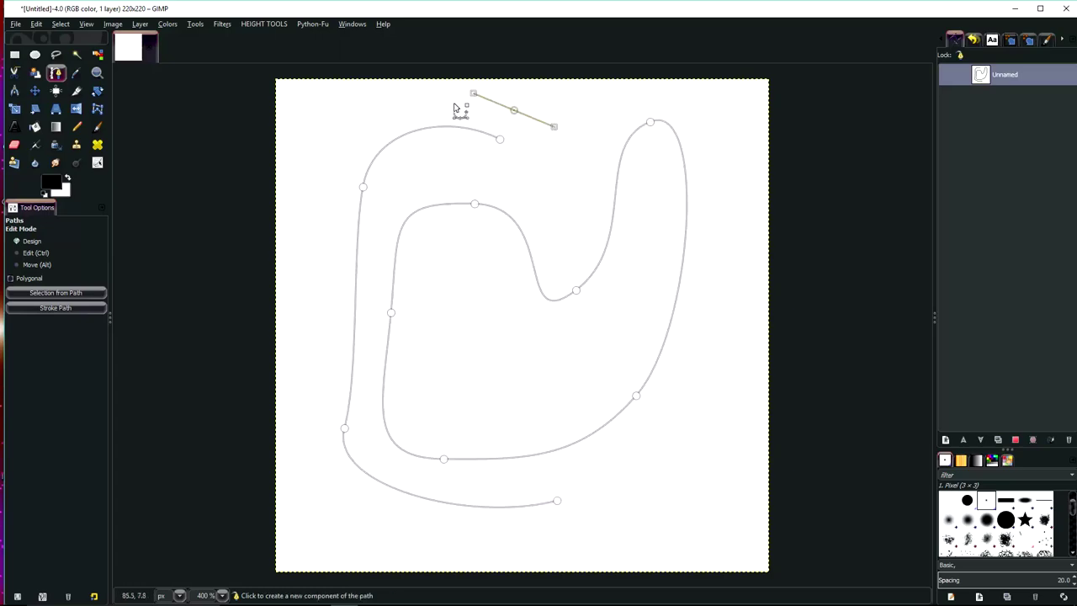
drag(311, 182, 296, 315)
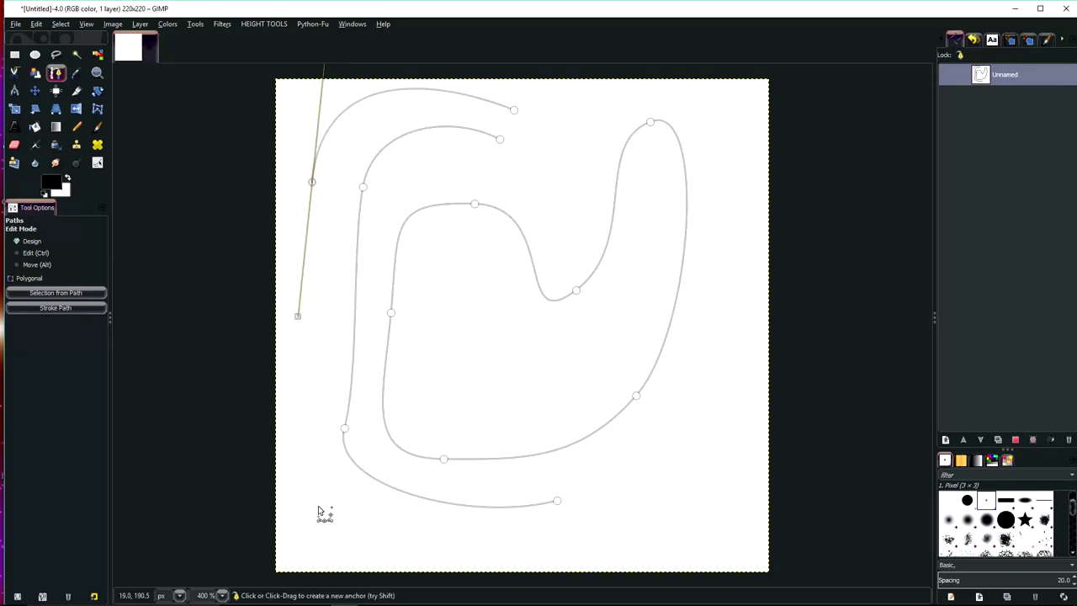
drag(318, 508, 334, 551)
drag(594, 535, 647, 499)
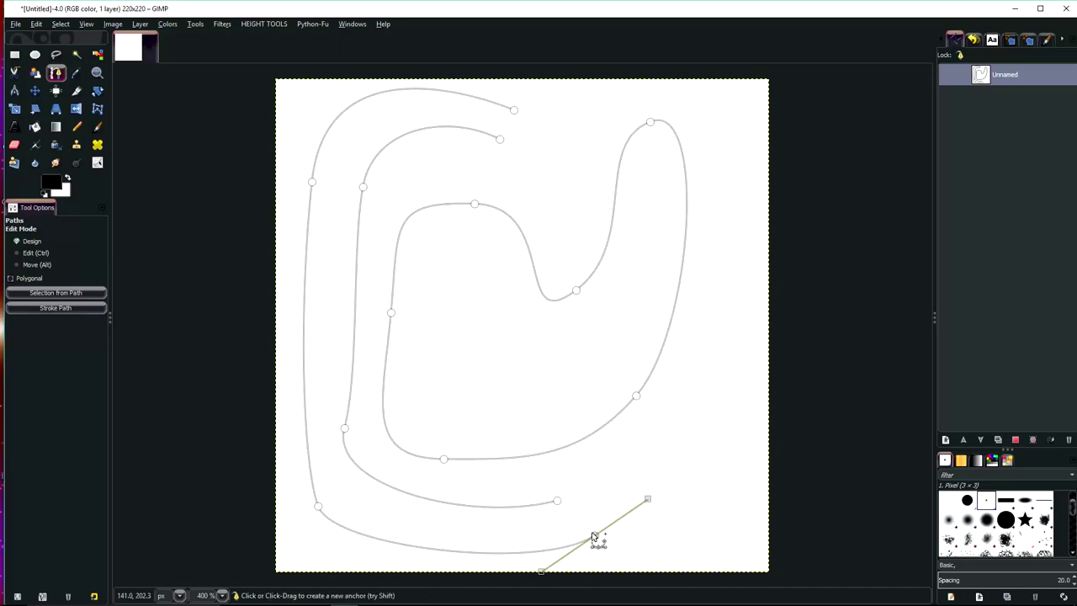
Step: Try to connect the outer component's lower end to the middle component's lower end, and to the outer component's own upper end
key(ctrl)
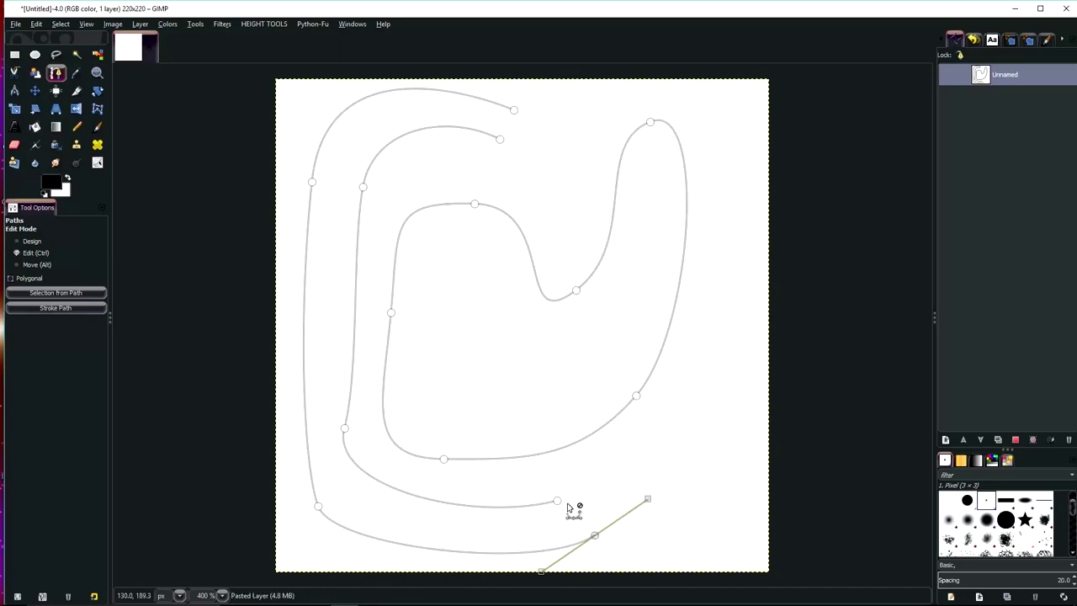
click(557, 502)
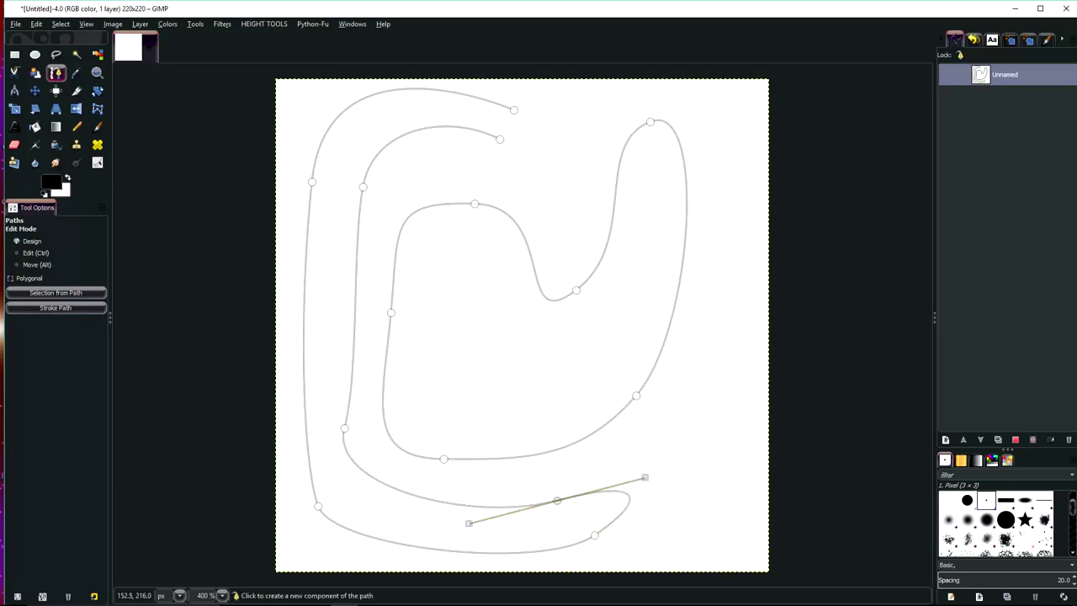
key(ctrl+z)
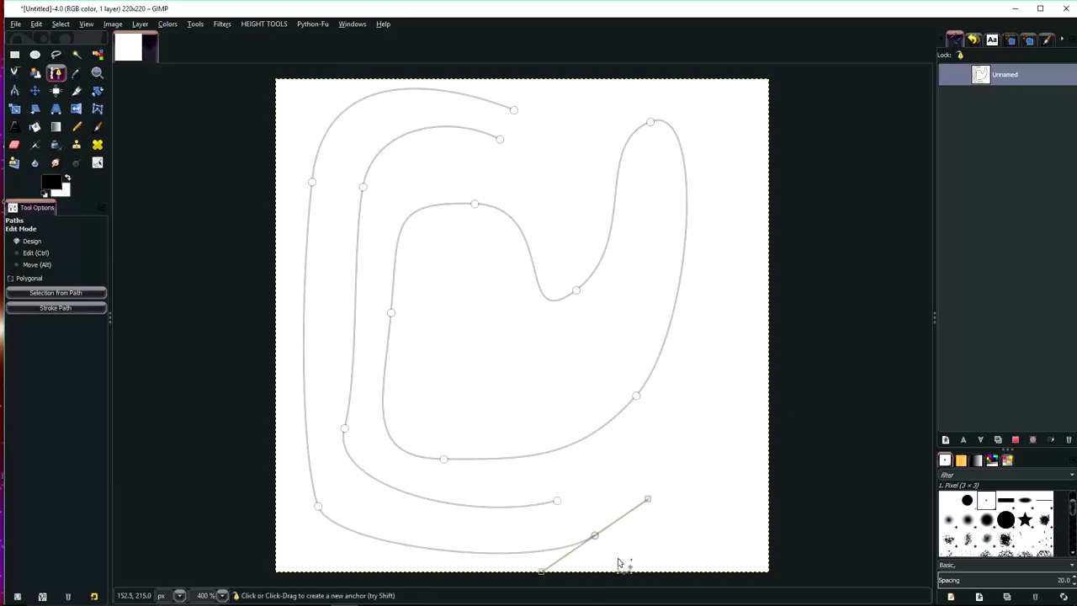
key(ctrl)
ctrl+click(514, 110)
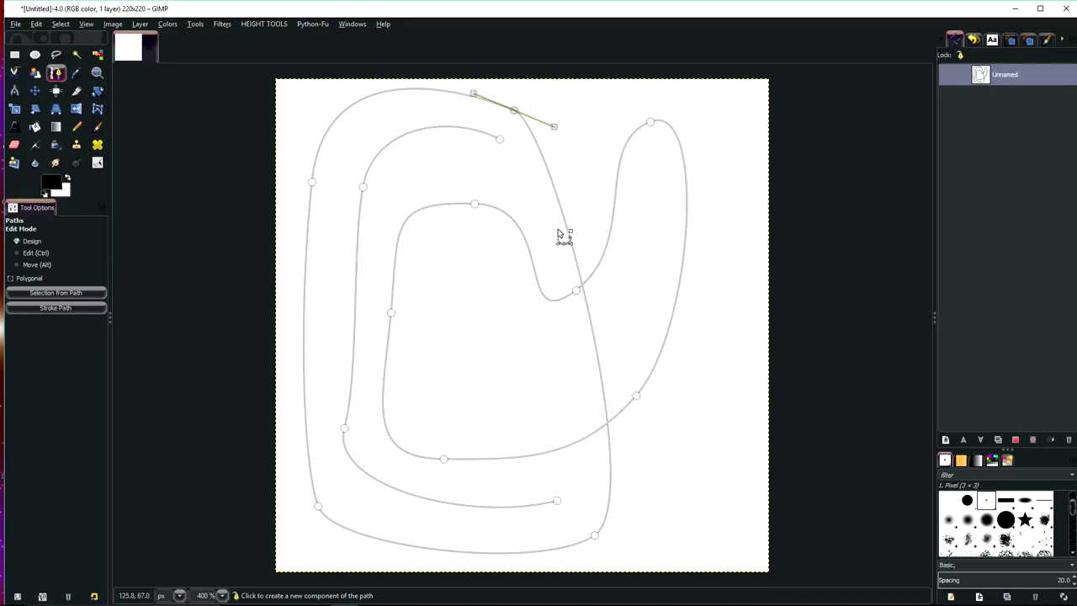
key(ctrl+z)
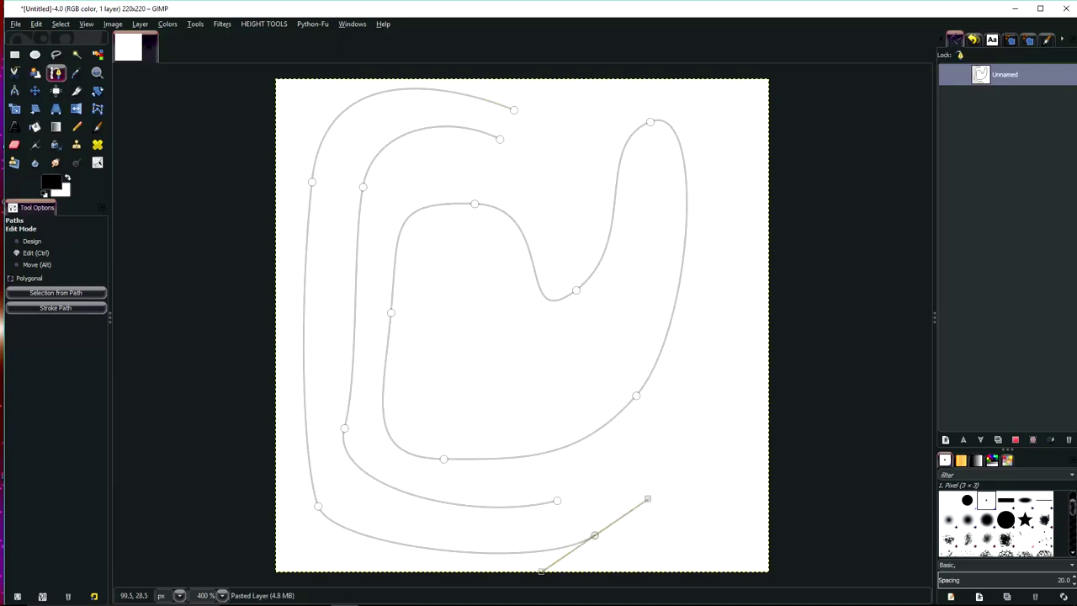
Step: Connect the outer component's lower end to the middle component's upper end
ctrl+click(500, 139)
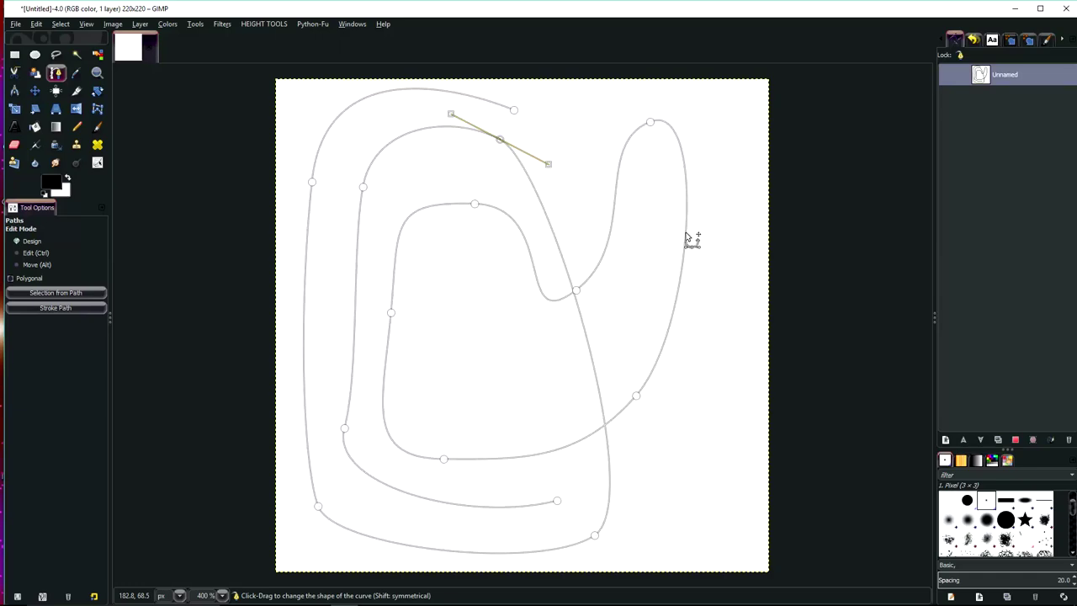
Step: Insert three anchors along the closed shape's right-hand curve and delete the lowest of them
key(ctrl)
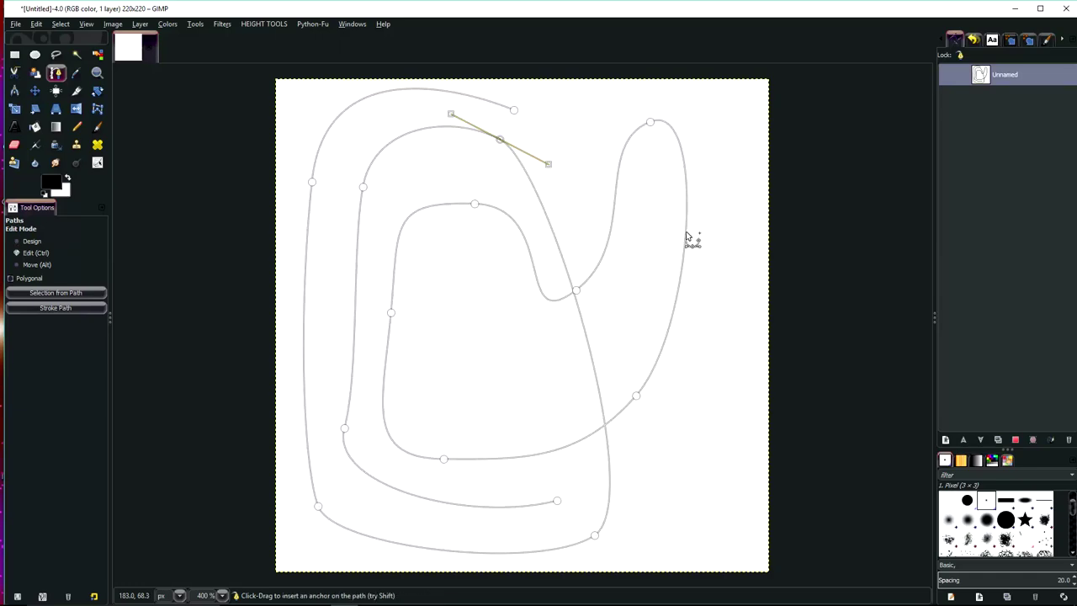
drag(687, 235, 688, 168)
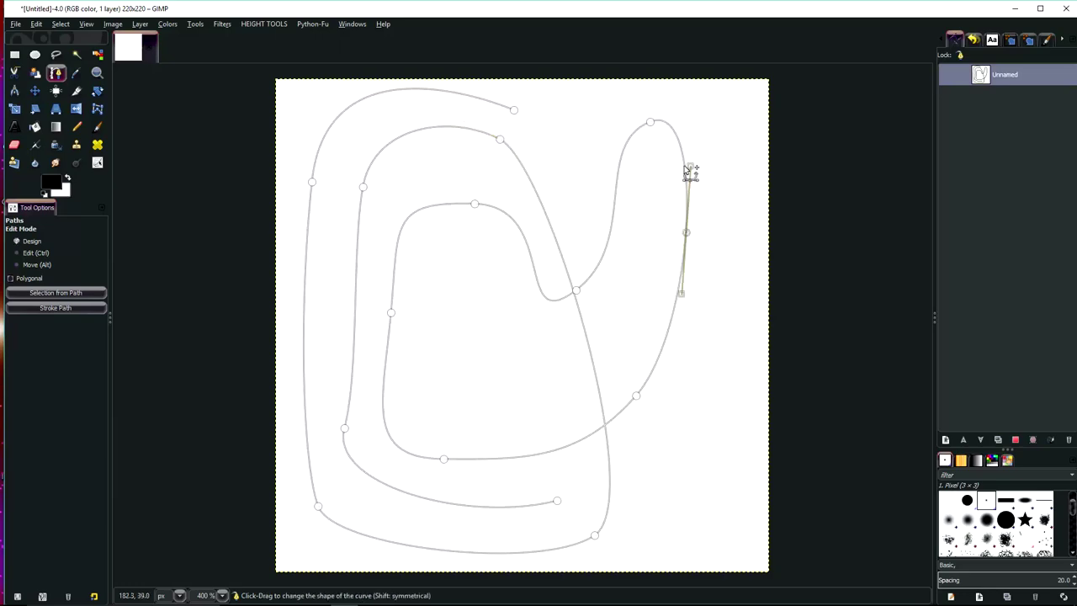
ctrl+click(675, 307)
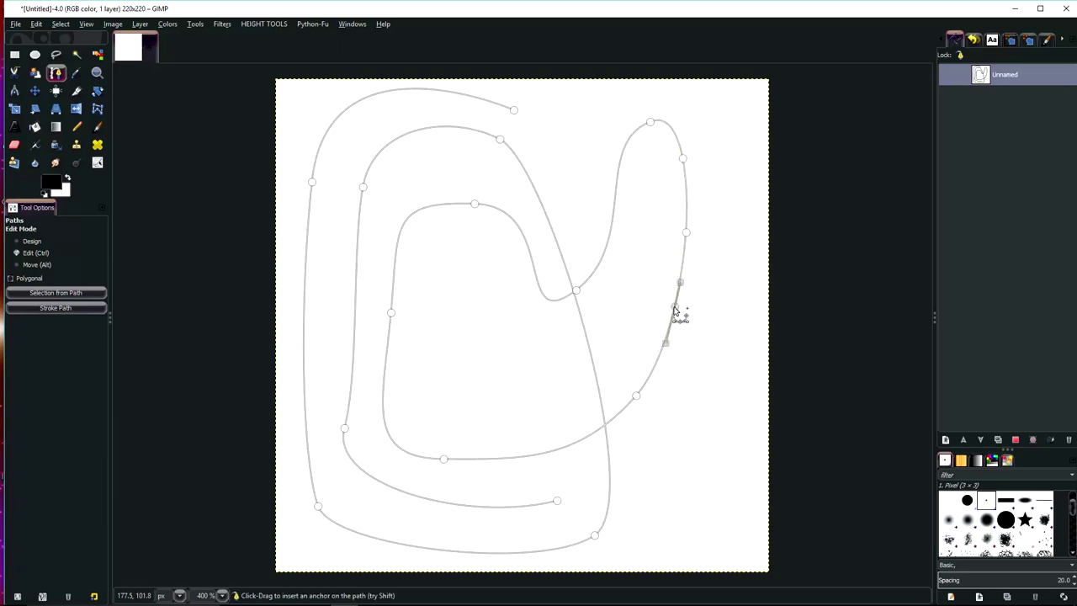
mouse_move(674, 308)
mouse_down()
mouse_move(714, 337)
mouse_move(676, 317)
mouse_up()
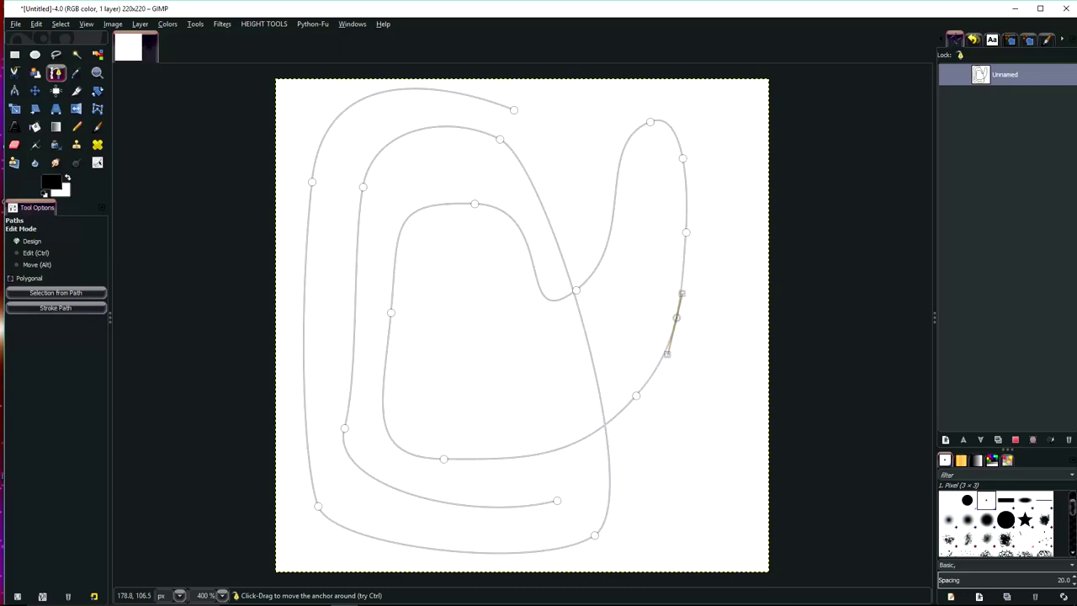
ctrl+shift+click(678, 319)
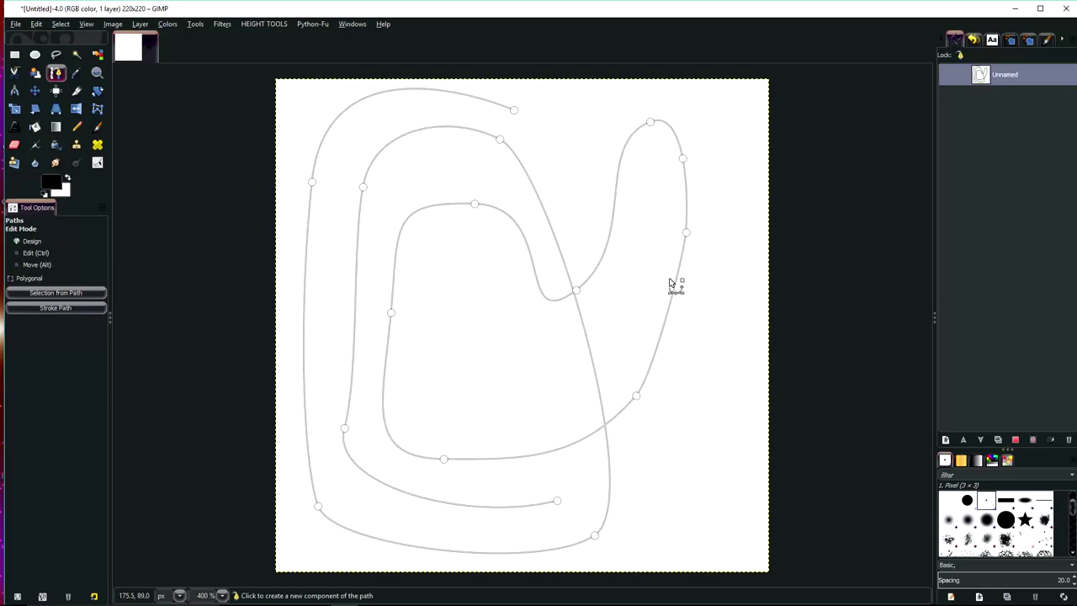
Step: Move the lower inserted anchor outward to about (204, 81) px and collapse its handles into a sharp corner
click(685, 232)
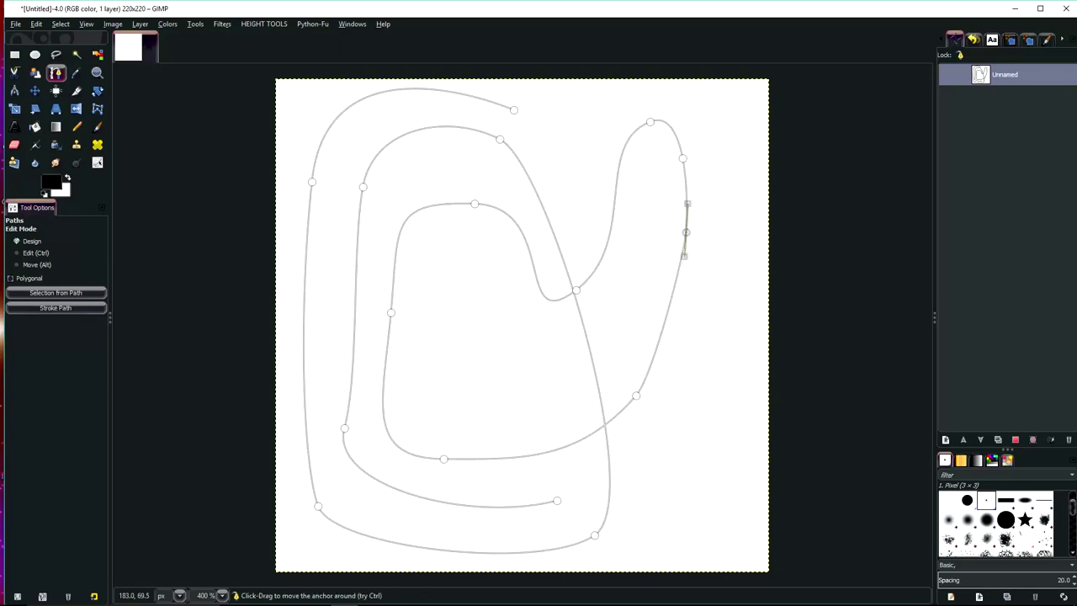
drag(687, 233, 734, 238)
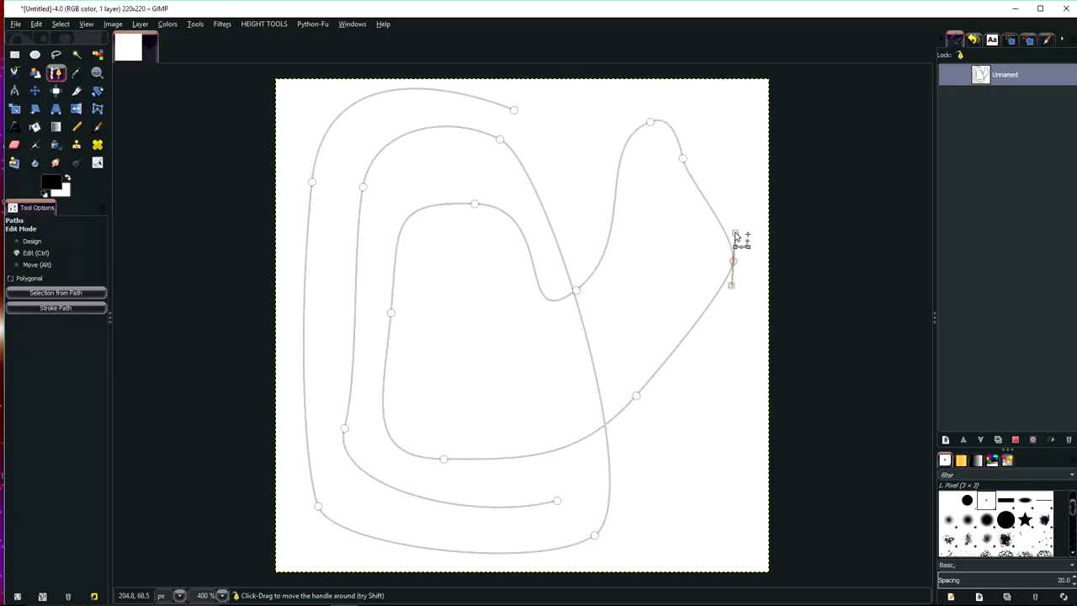
drag(733, 234, 733, 261)
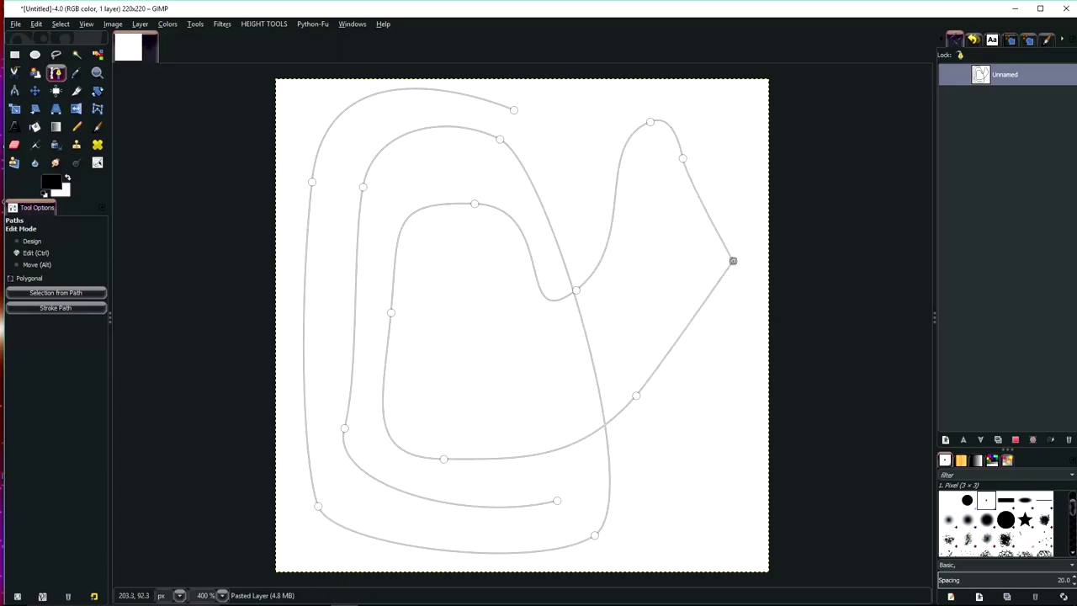
Step: Delete the segment above the corner anchor and move that anchor inward to about (179, 96) px
key(ctrl)
ctrl+click(715, 224)
drag(737, 264, 678, 295)
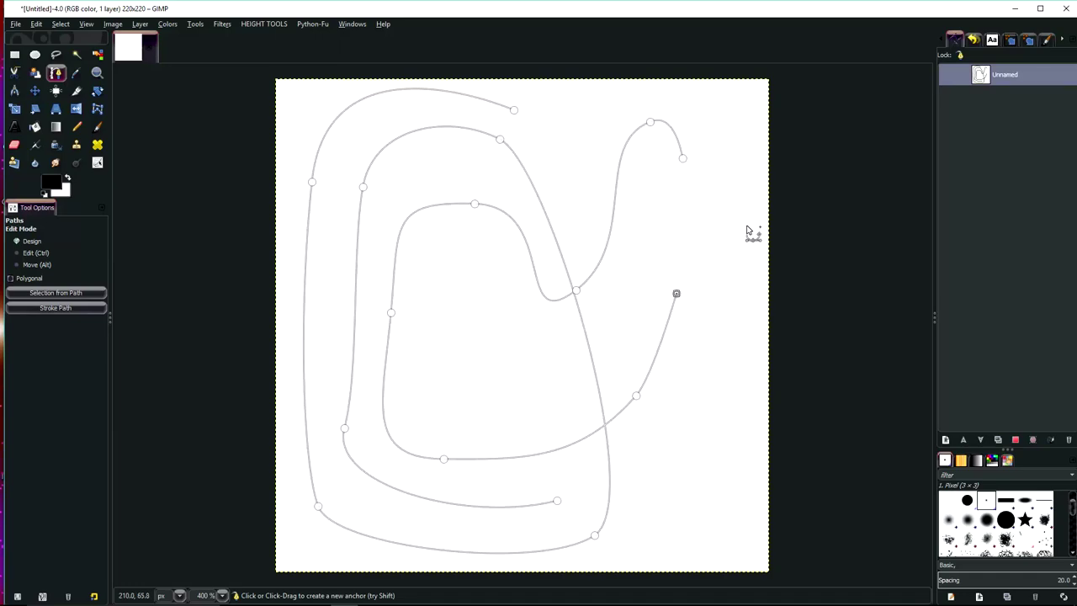
Step: Extend the opened shape from the moved anchor with two curved anchors, and finish editing with the path set visible
drag(712, 241, 705, 165)
drag(664, 230, 646, 281)
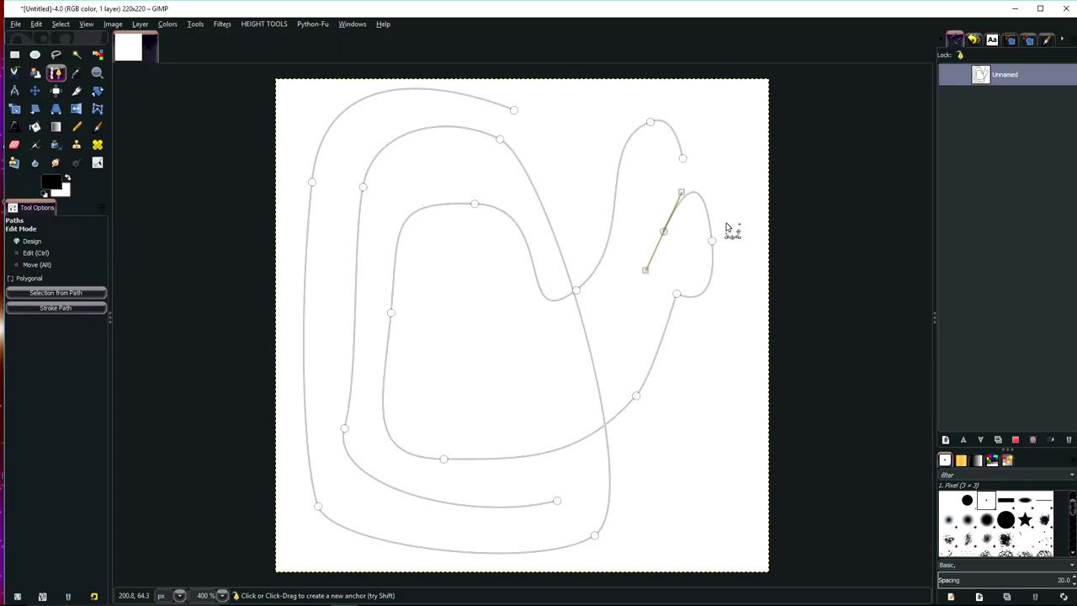
key(Escape)
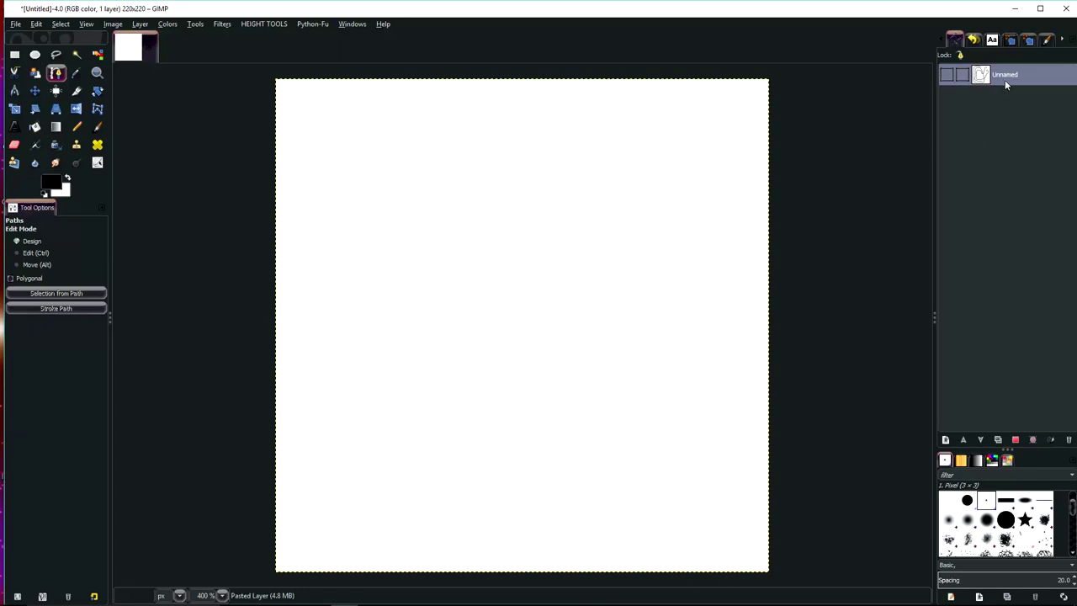
click(946, 74)
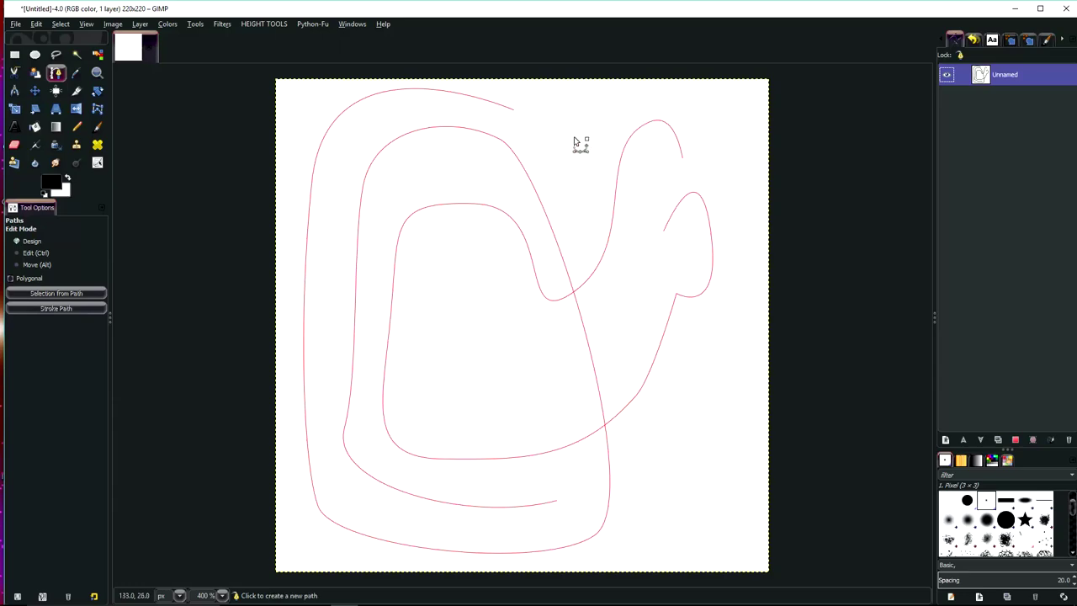
Step: Start a new path with four curved anchors forming a large open C shape from the upper middle of the canvas
drag(579, 124, 543, 127)
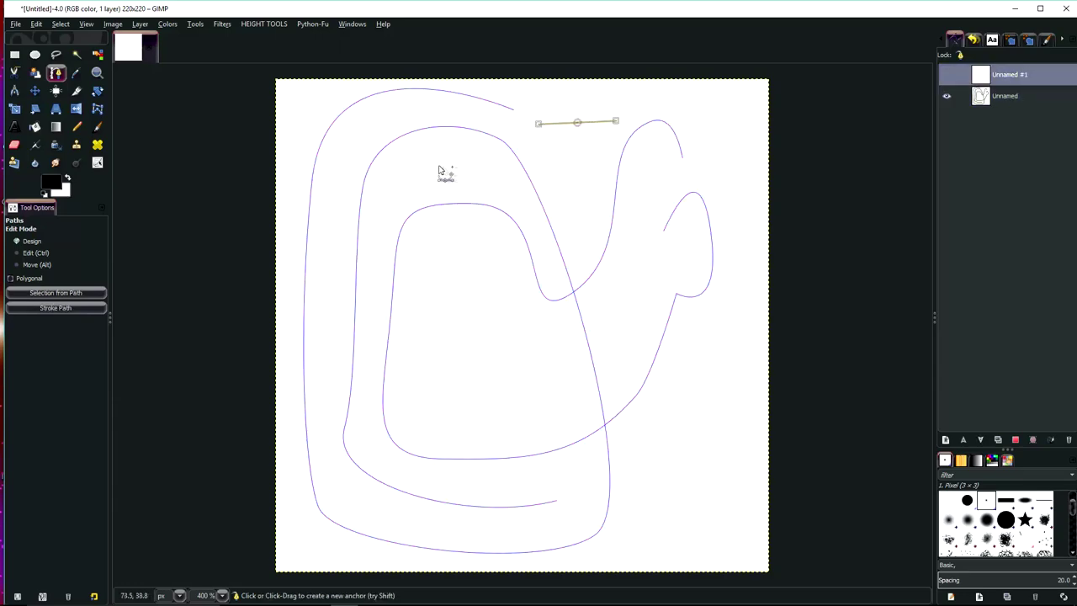
drag(431, 170, 403, 209)
drag(455, 349, 514, 387)
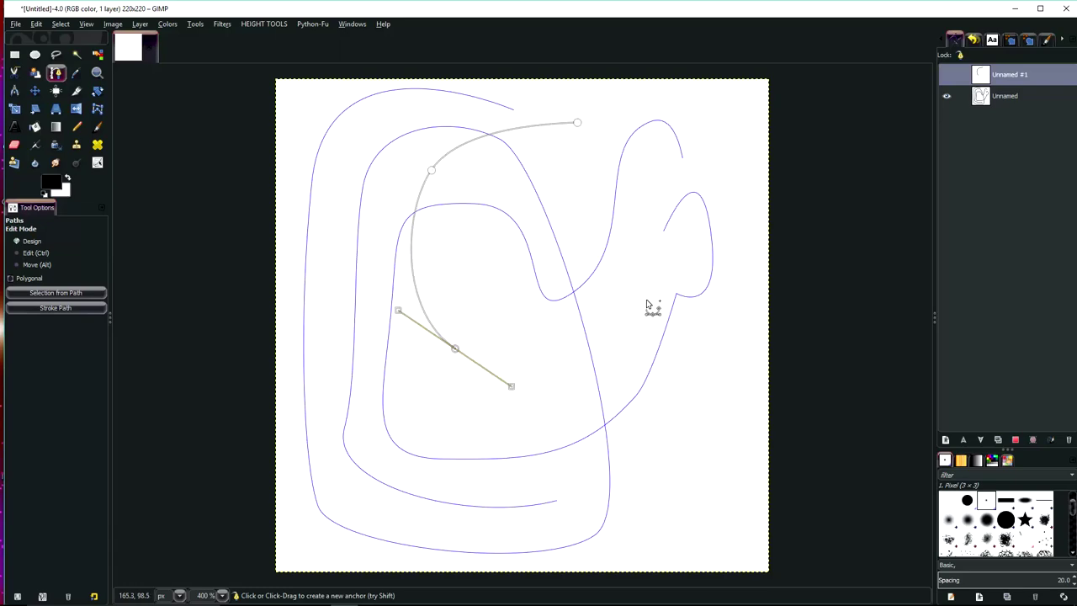
drag(642, 295, 653, 249)
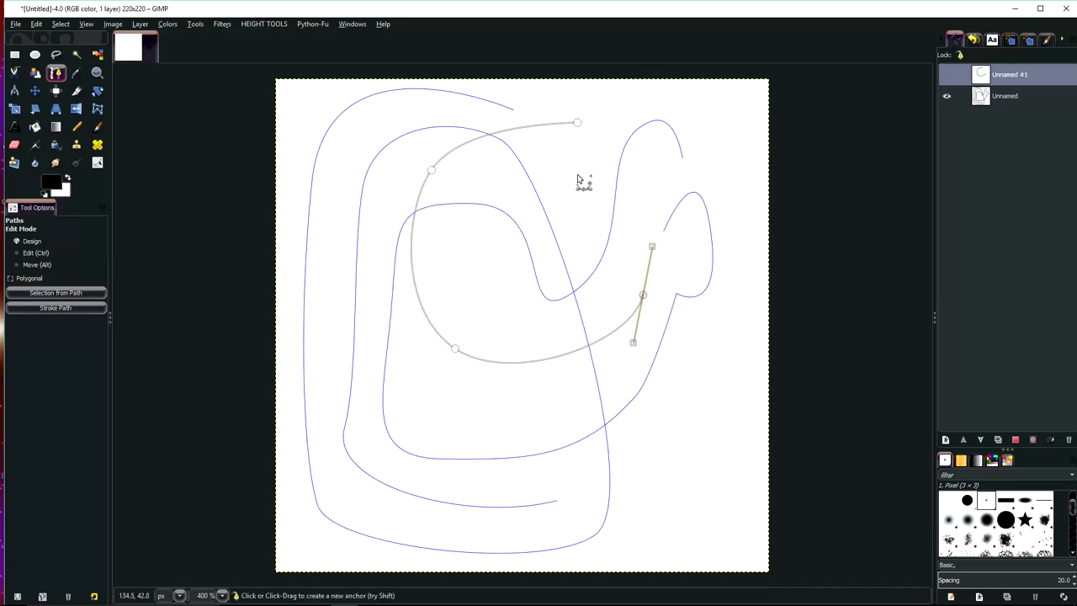
Step: Add a second open component with three curved anchors, forming a smaller C inside the new path's large one
drag(575, 175, 540, 176)
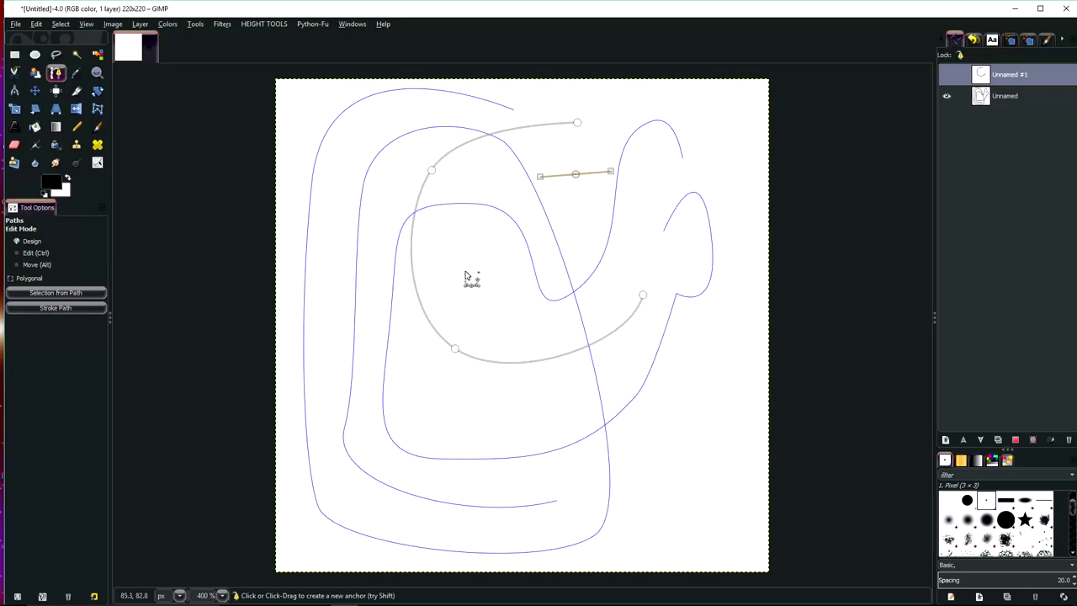
drag(466, 272, 469, 338)
drag(620, 279, 648, 238)
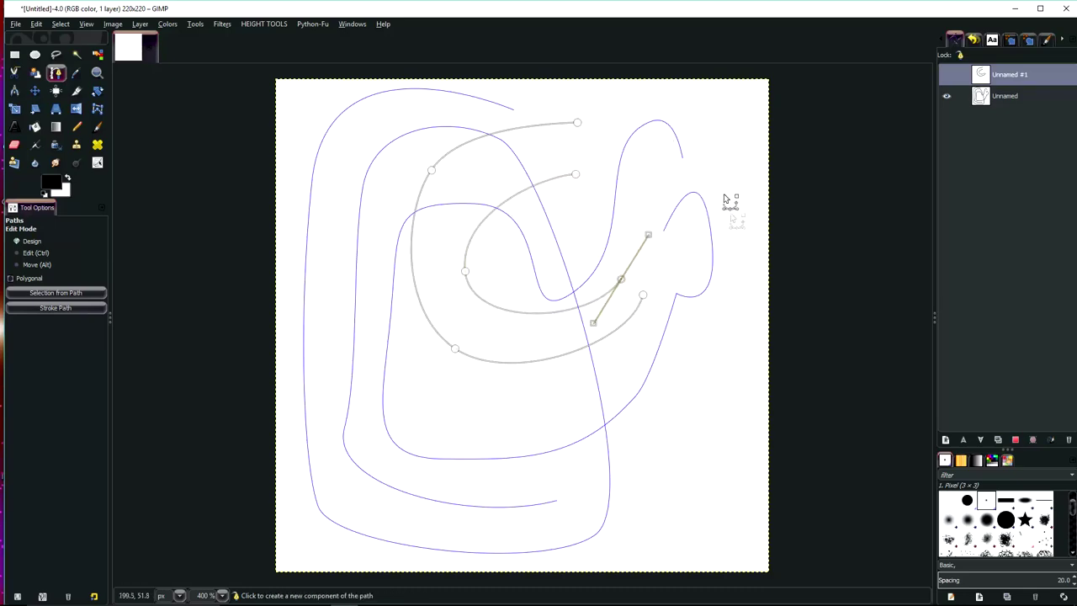
Step: Draw a two-anchor curve near the canvas's right edge and connect its lower end to the large C's lower end
drag(725, 196, 738, 258)
drag(699, 411, 675, 462)
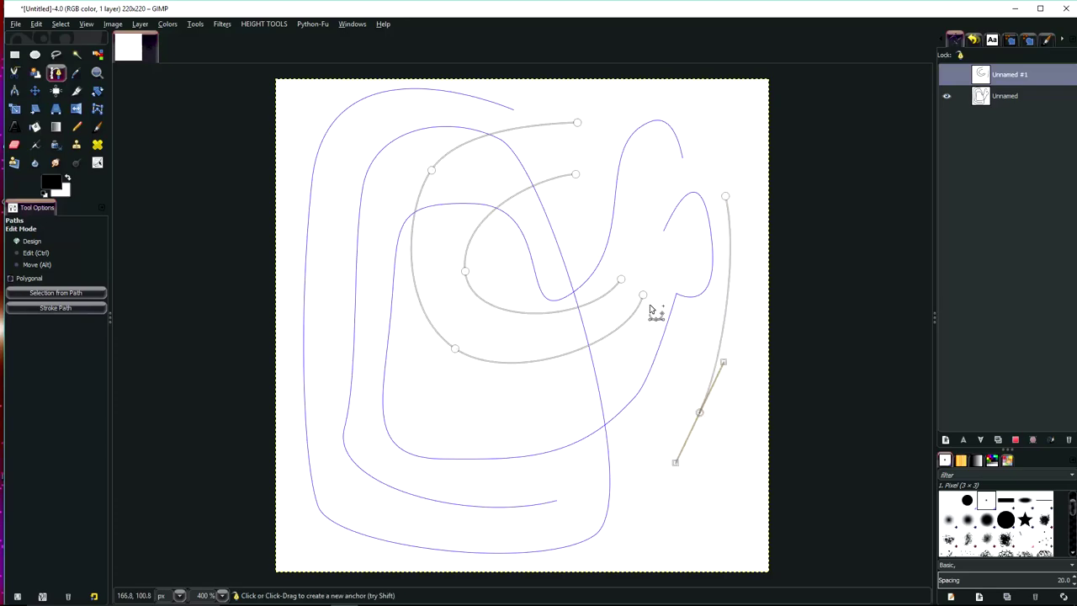
ctrl+click(642, 296)
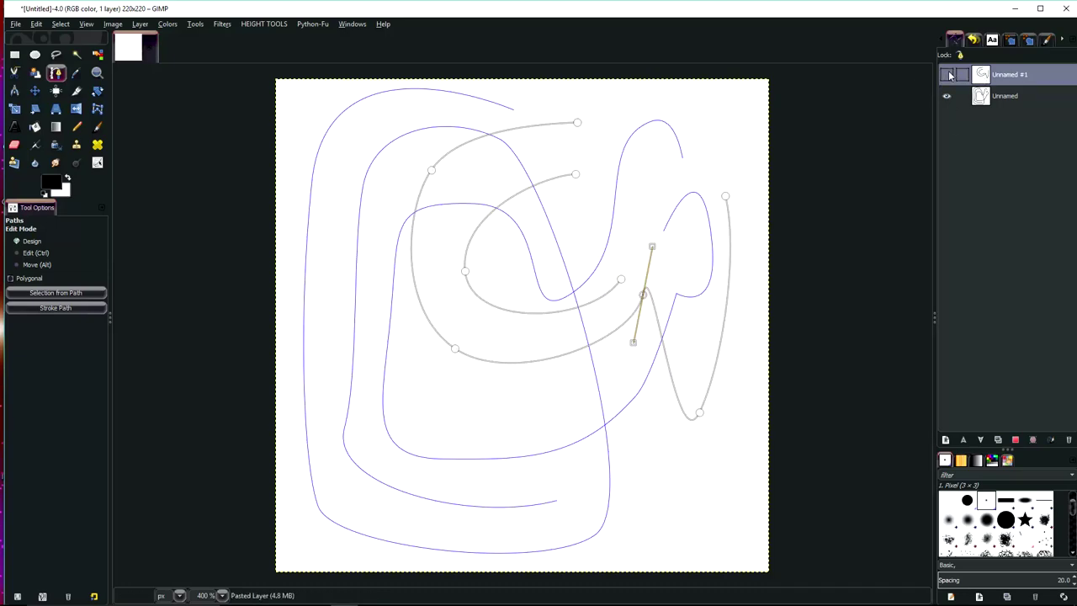
Step: Make the second path visible, toggle the first path's visibility off and on, and finish editing the second path
click(946, 75)
click(946, 97)
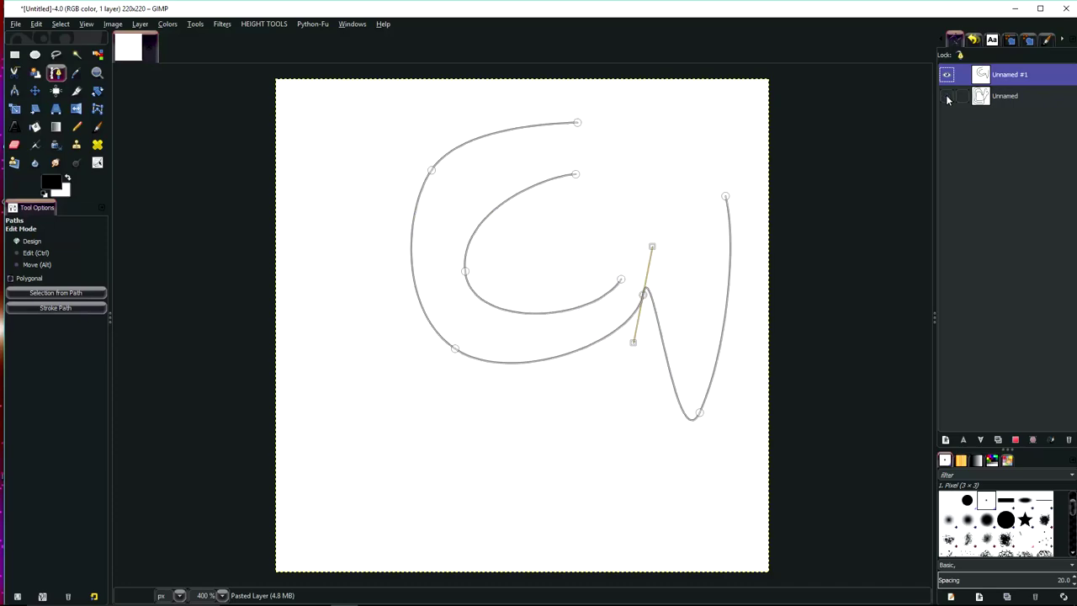
click(946, 97)
click(948, 75)
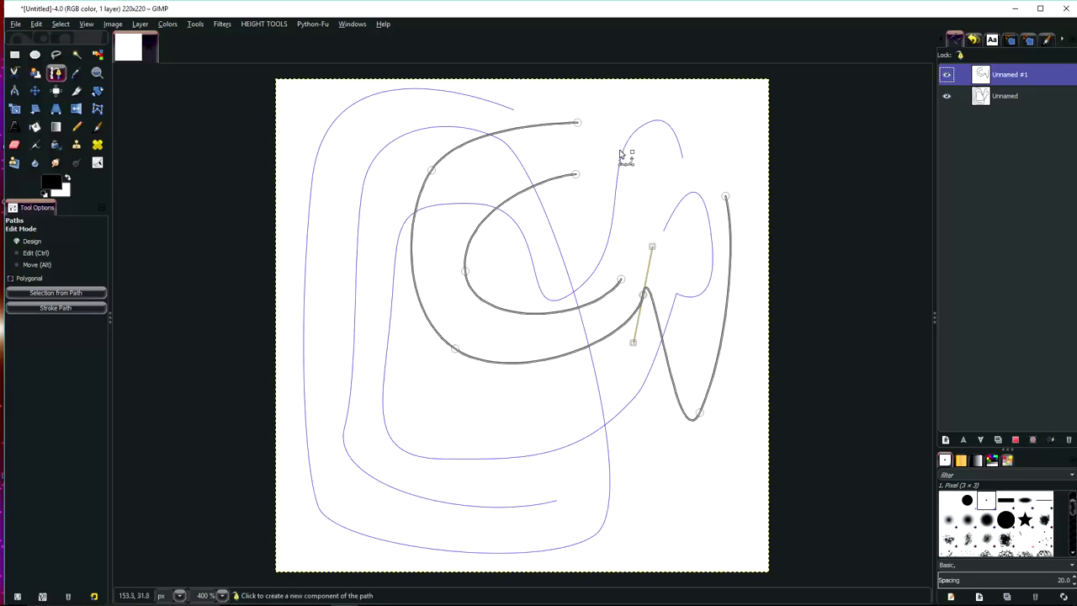
key(Escape)
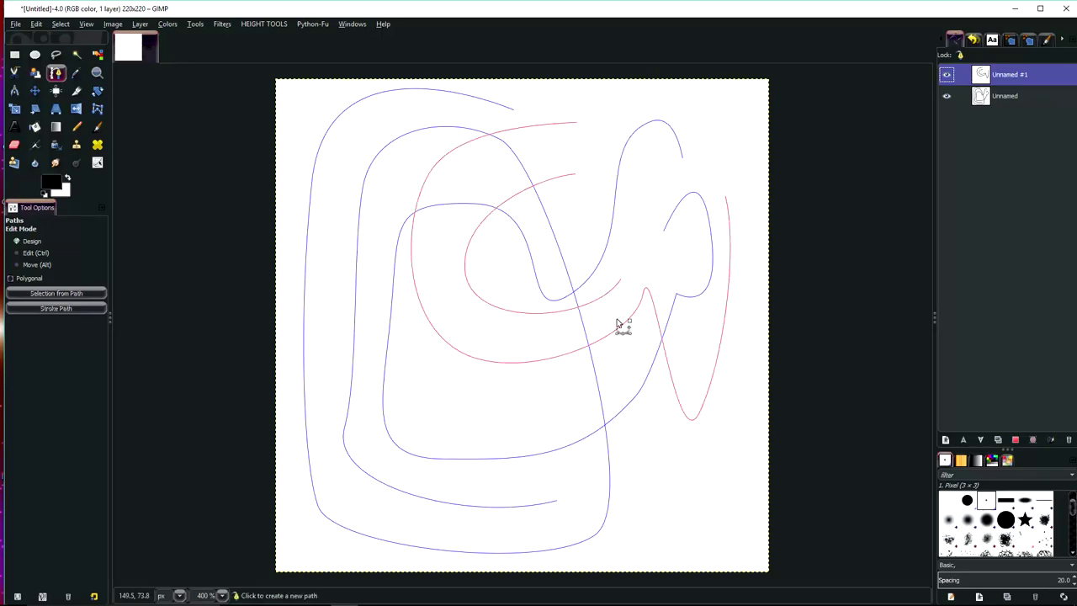
Step: Draw a third path with three curved anchors across the lower part of the canvas and close it at its start anchor
drag(682, 462, 600, 432)
drag(469, 396, 389, 448)
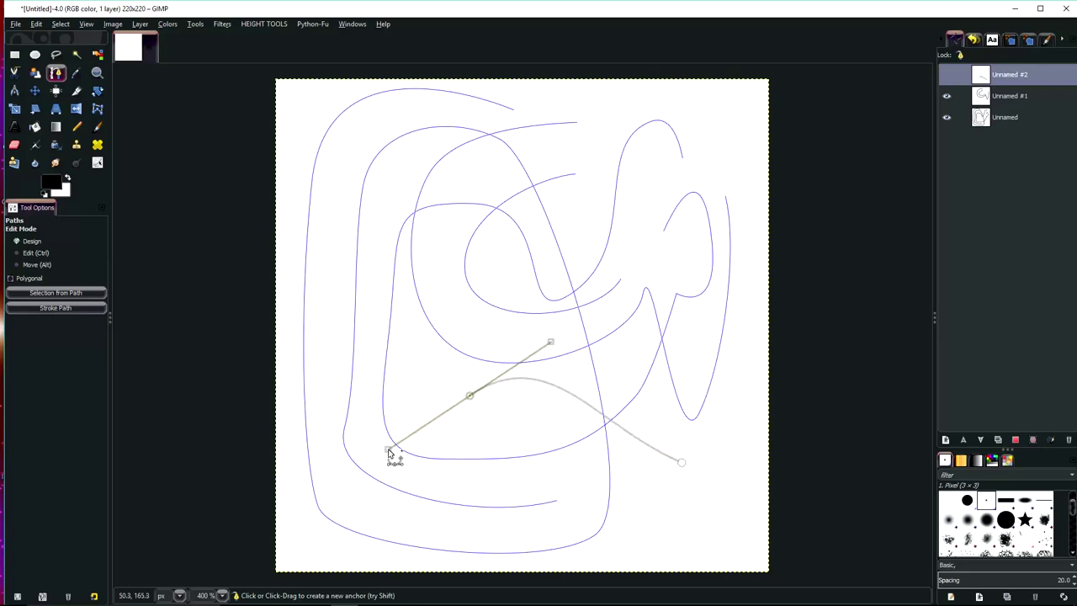
drag(447, 537, 507, 535)
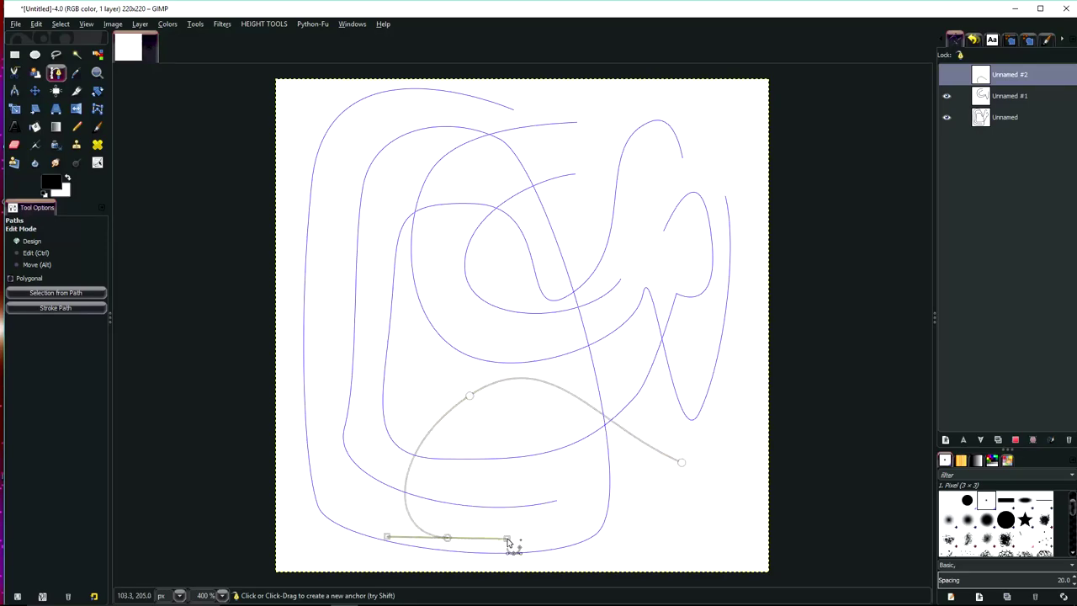
ctrl+click(683, 462)
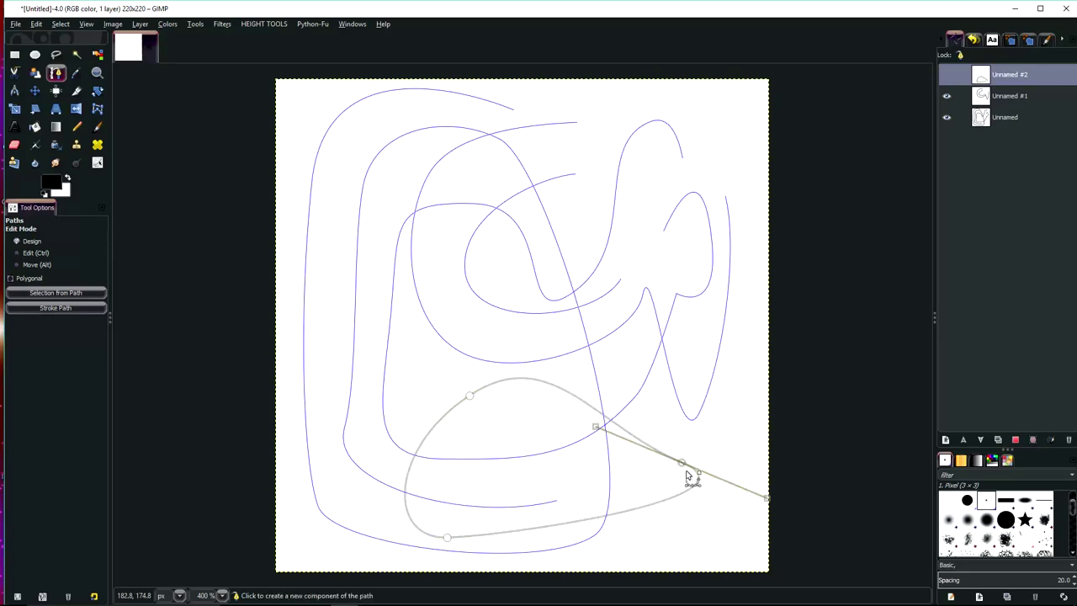
Step: Make the third path visible, hide all other paths at once, and show the second path again
click(948, 76)
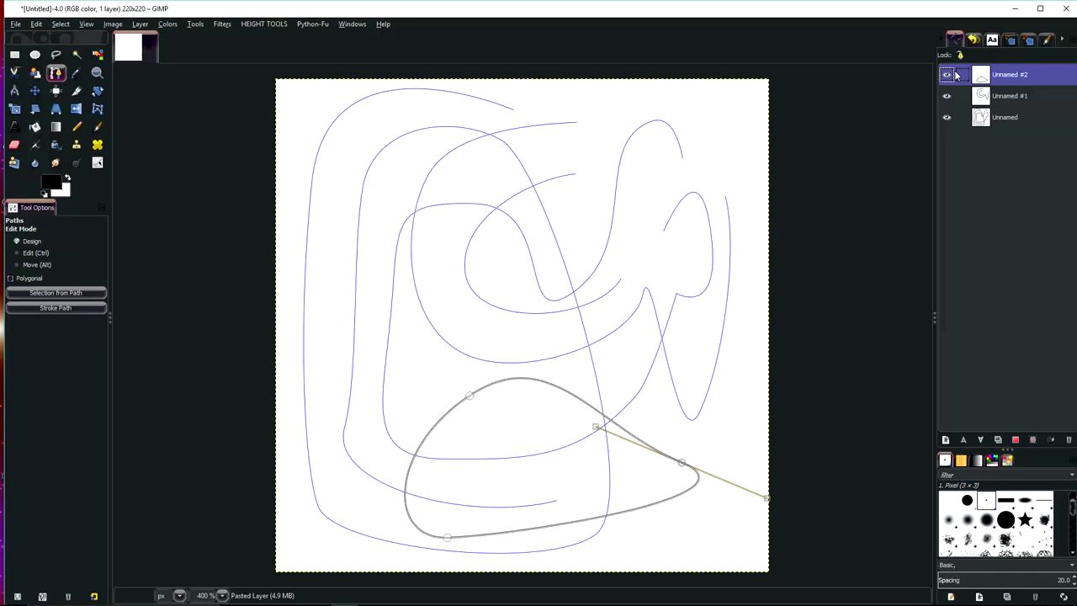
shift+click(947, 76)
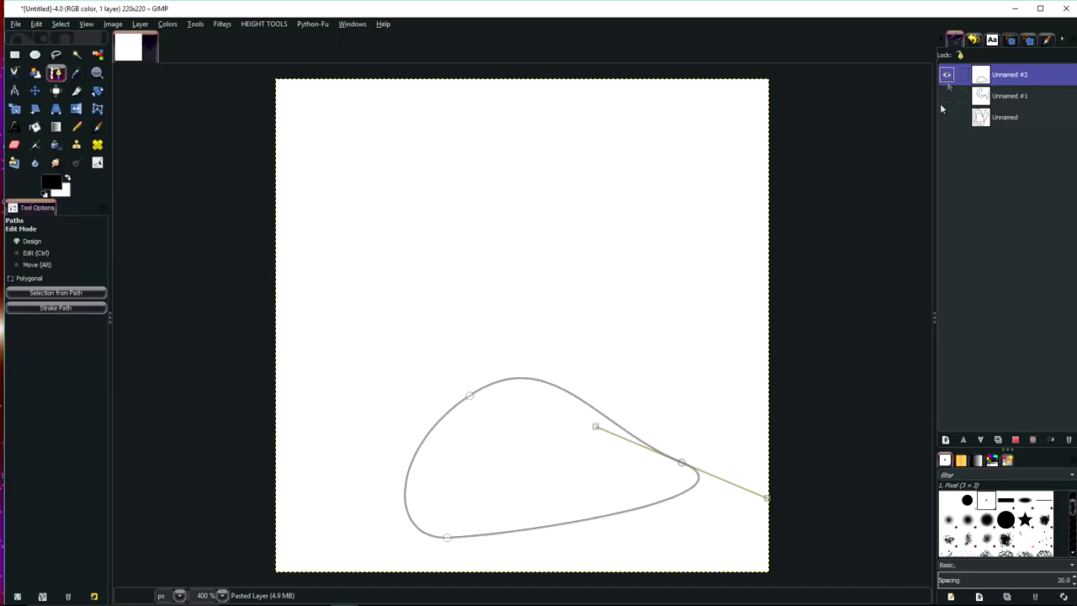
click(946, 96)
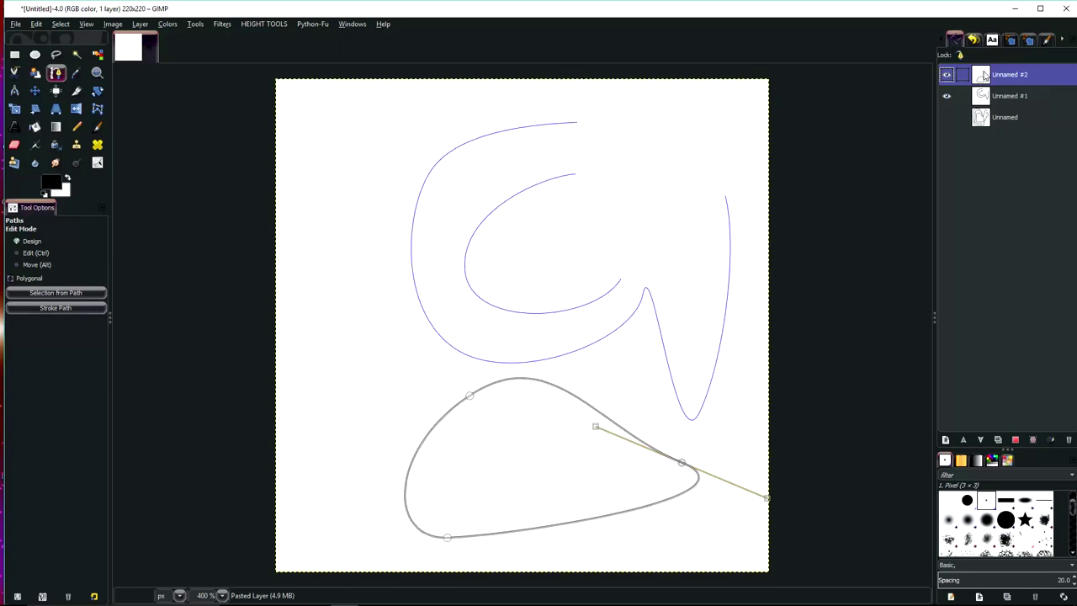
Step: Merge the two visible paths into one path and duplicate the merged path
right_click(985, 76)
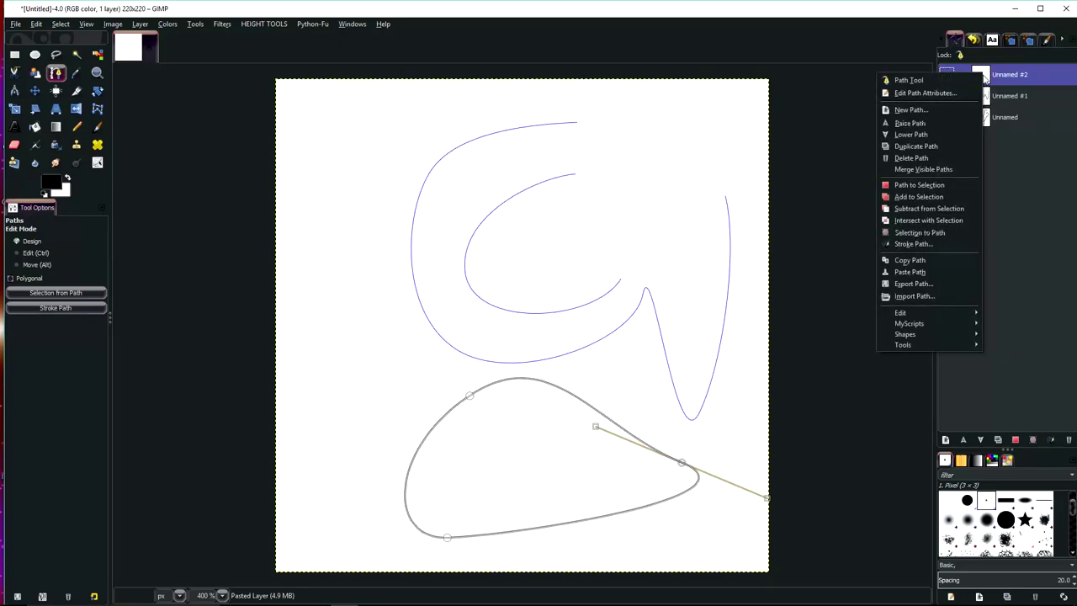
click(933, 168)
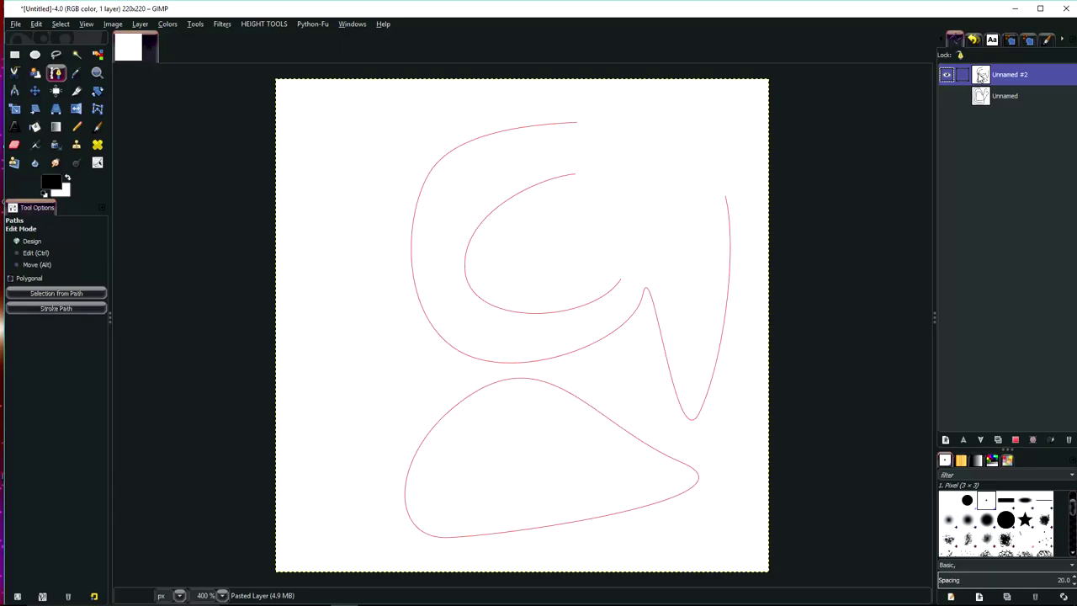
right_click(982, 76)
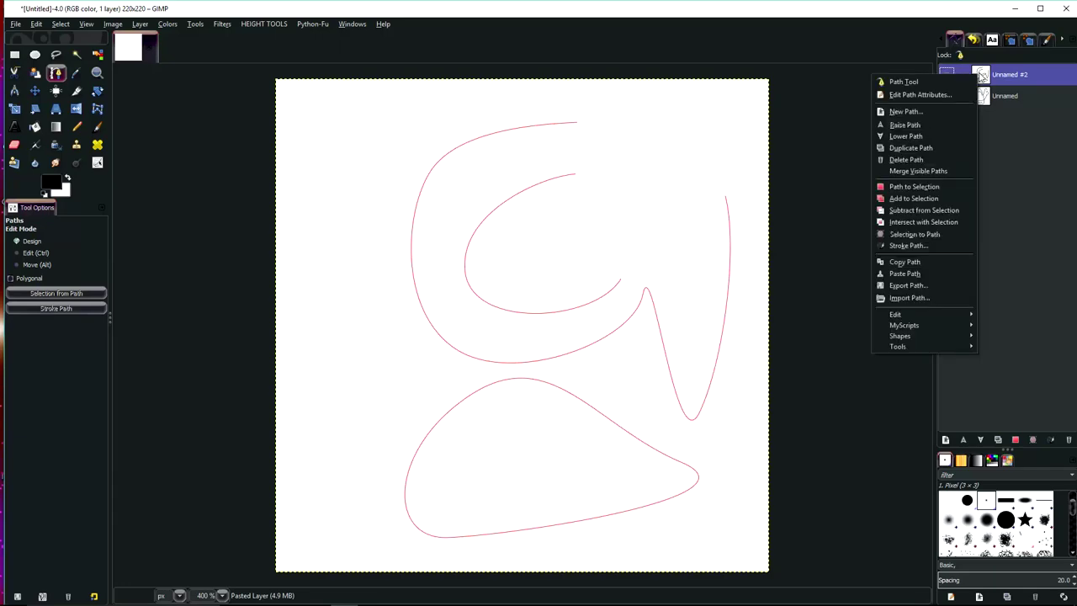
click(926, 148)
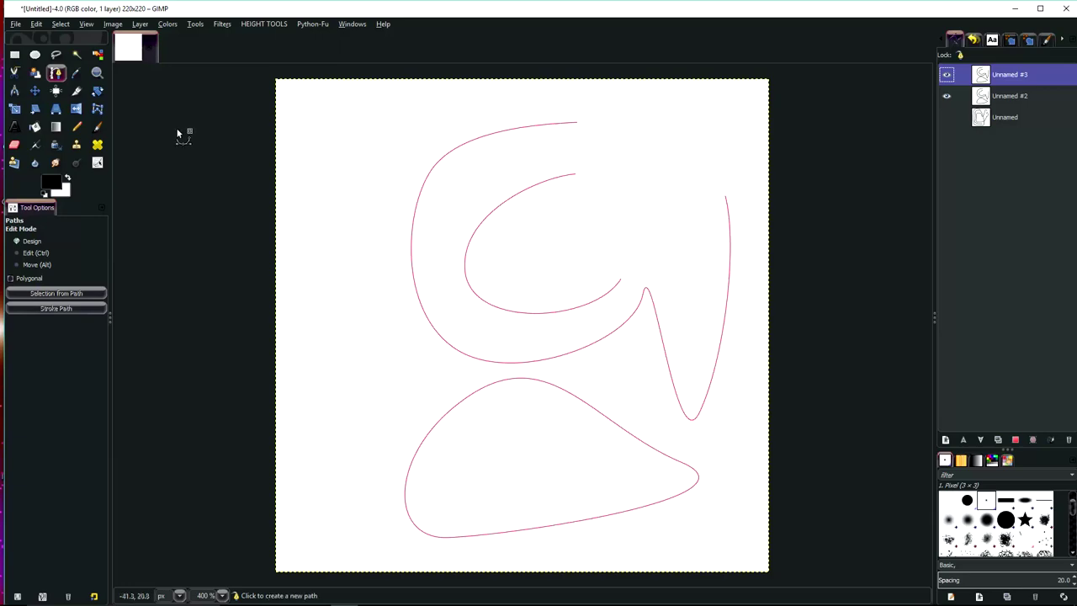
Step: Move the whole duplicated path up and left so it is offset from the original, and shift its inner C component slightly upward separately
click(622, 333)
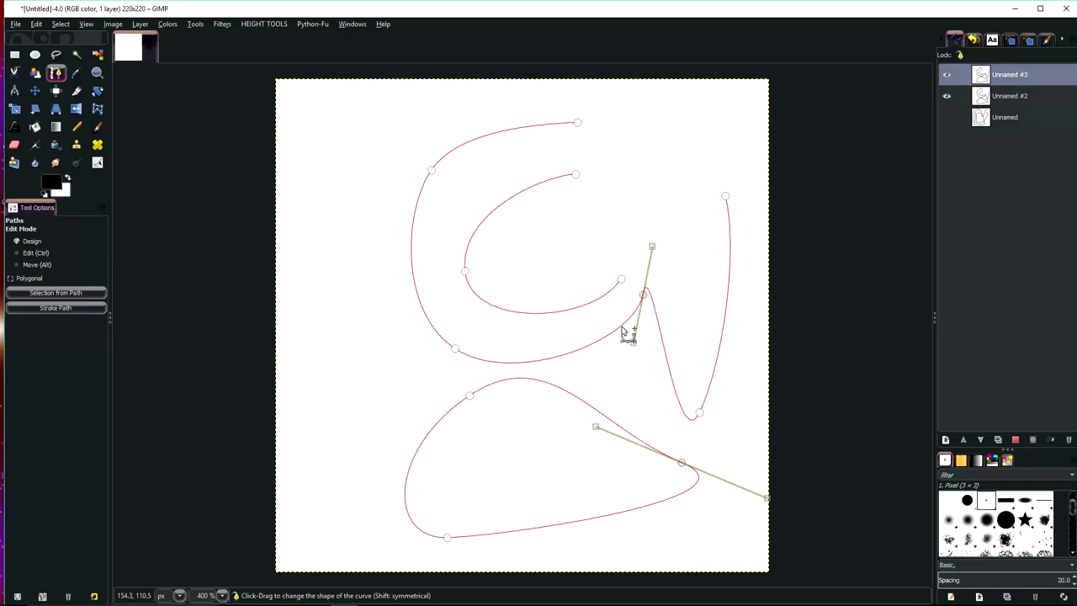
key(alt)
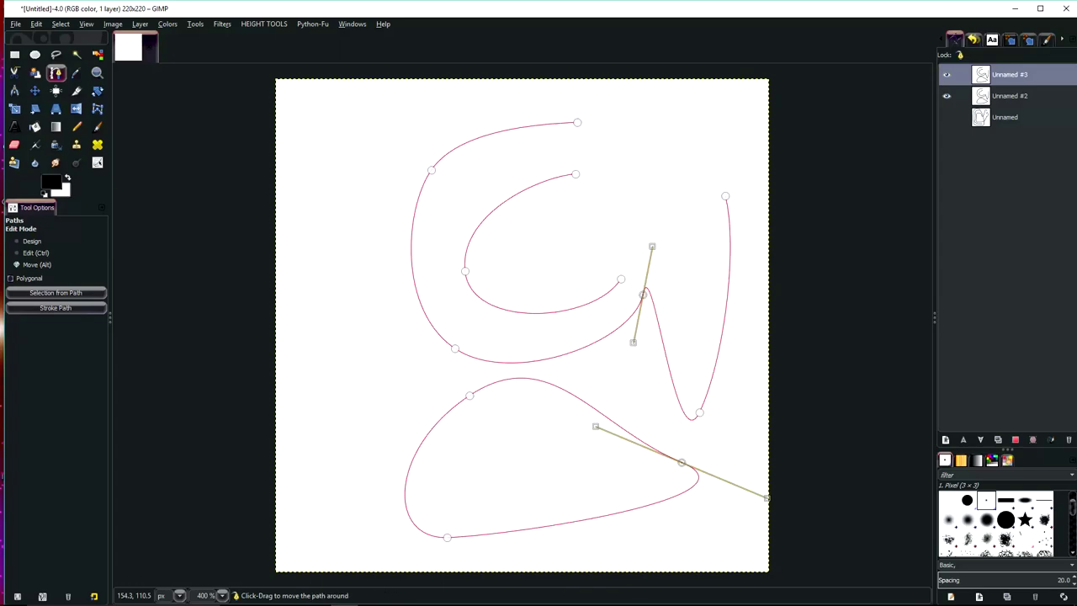
drag(618, 327, 476, 293)
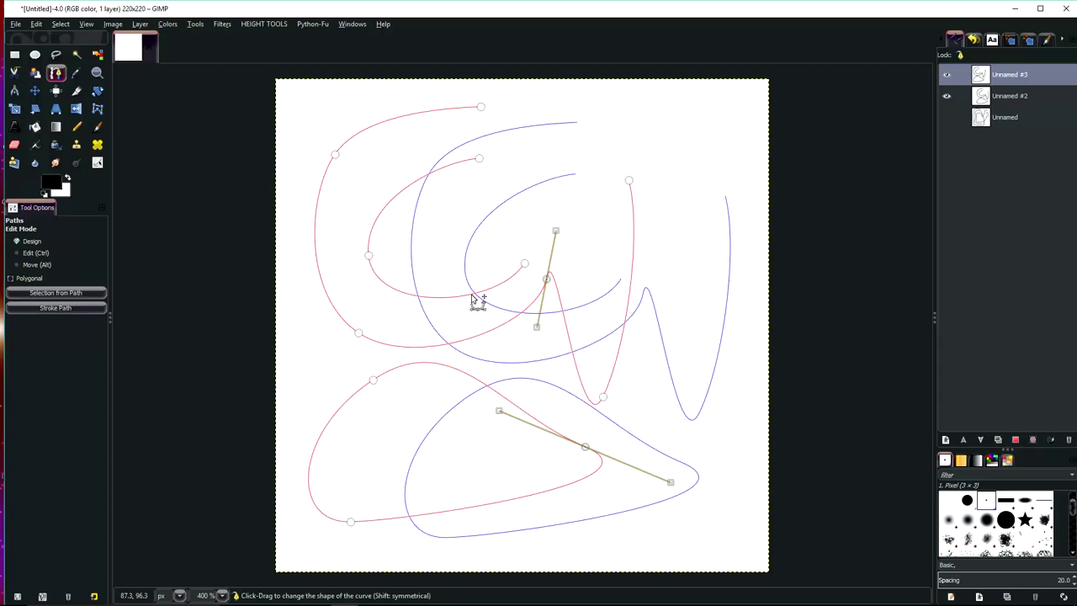
mouse_move(473, 298)
mouse_down()
mouse_move(497, 312)
mouse_move(461, 286)
mouse_move(474, 254)
mouse_move(468, 278)
mouse_move(497, 280)
mouse_move(460, 298)
mouse_move(468, 285)
mouse_up()
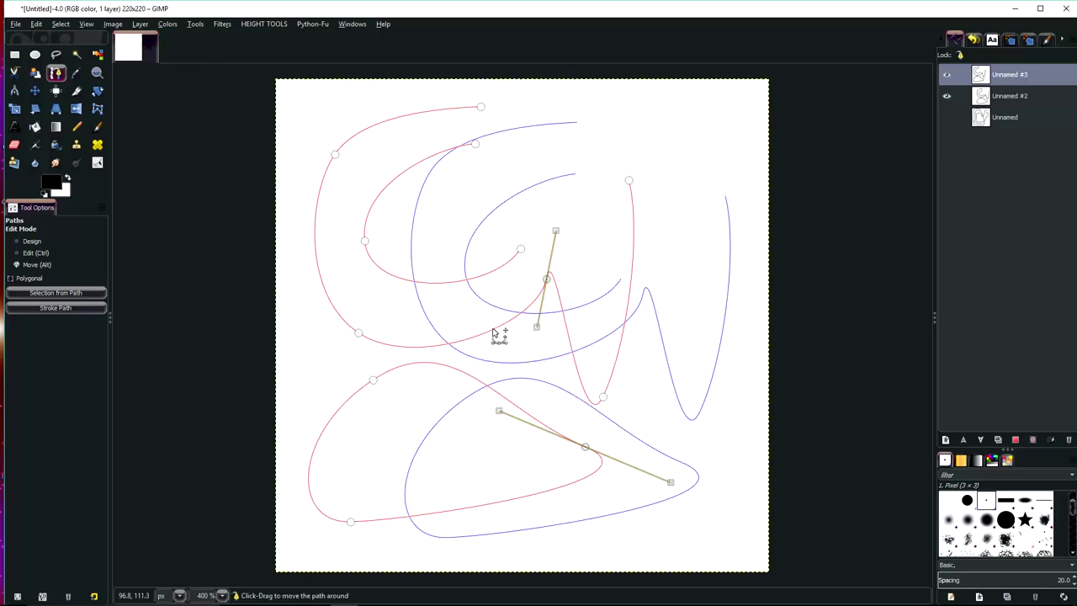
mouse_move(494, 333)
mouse_down()
mouse_move(526, 337)
mouse_move(570, 385)
mouse_move(539, 385)
mouse_move(500, 339)
mouse_up()
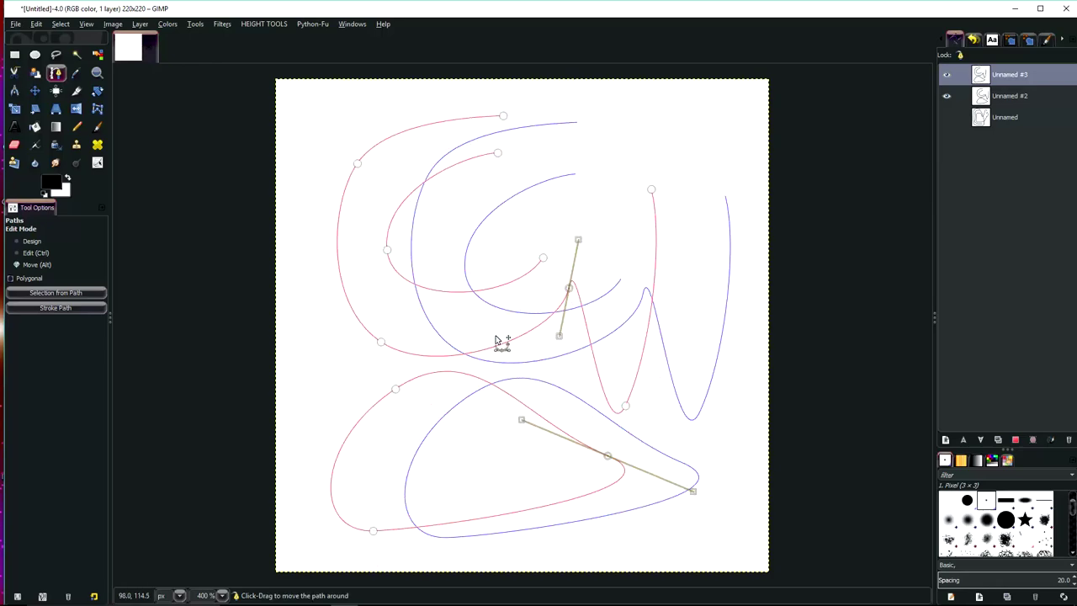
Step: Start exporting the duplicated path to SVG with the file name path1.svg, and cancel the export without saving
right_click(982, 75)
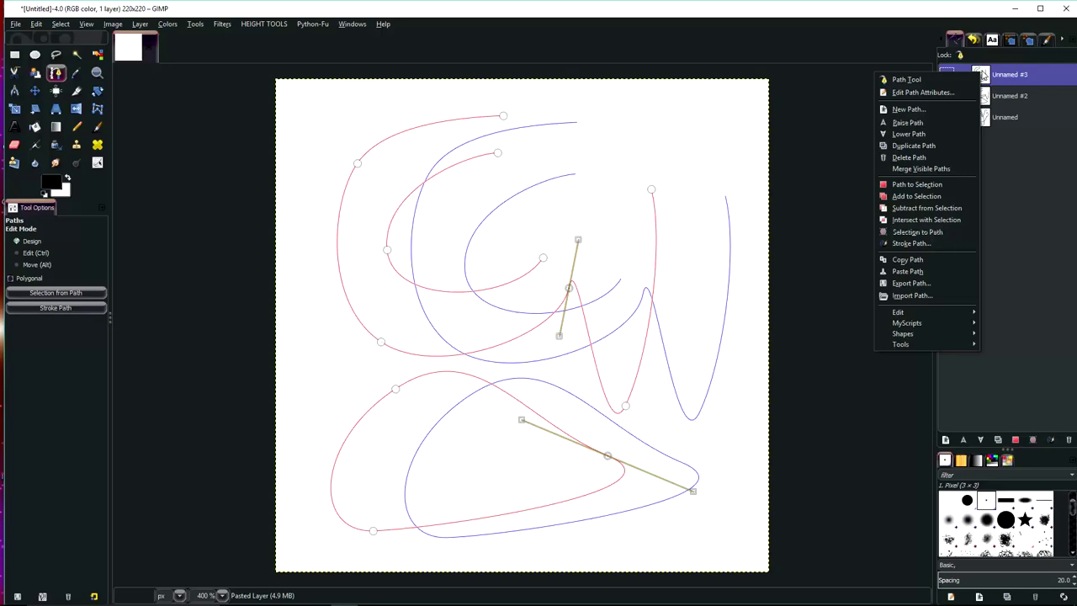
click(912, 284)
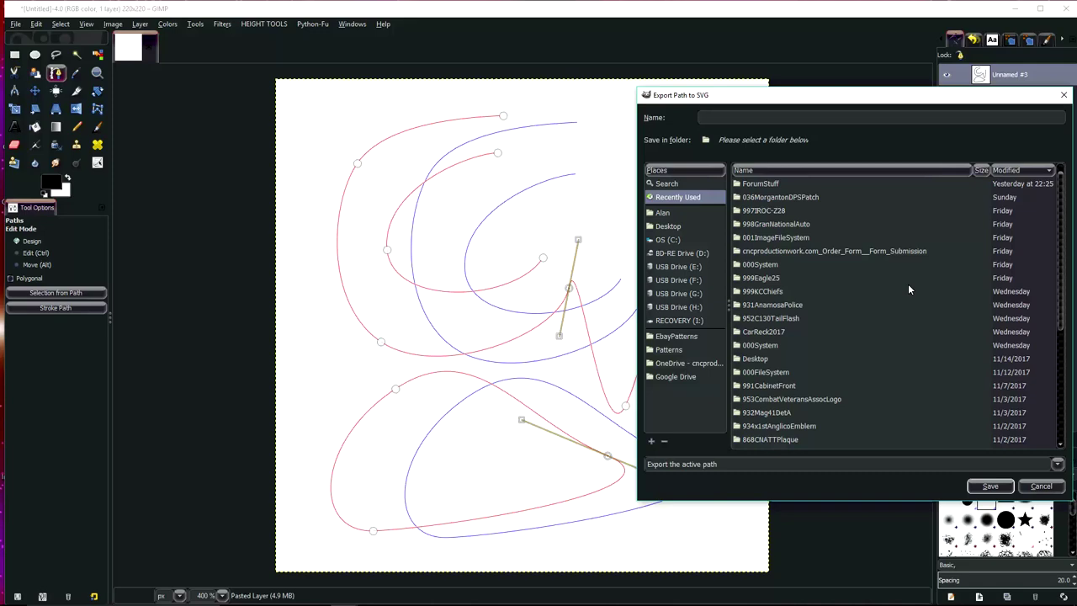
text(path1.svg)
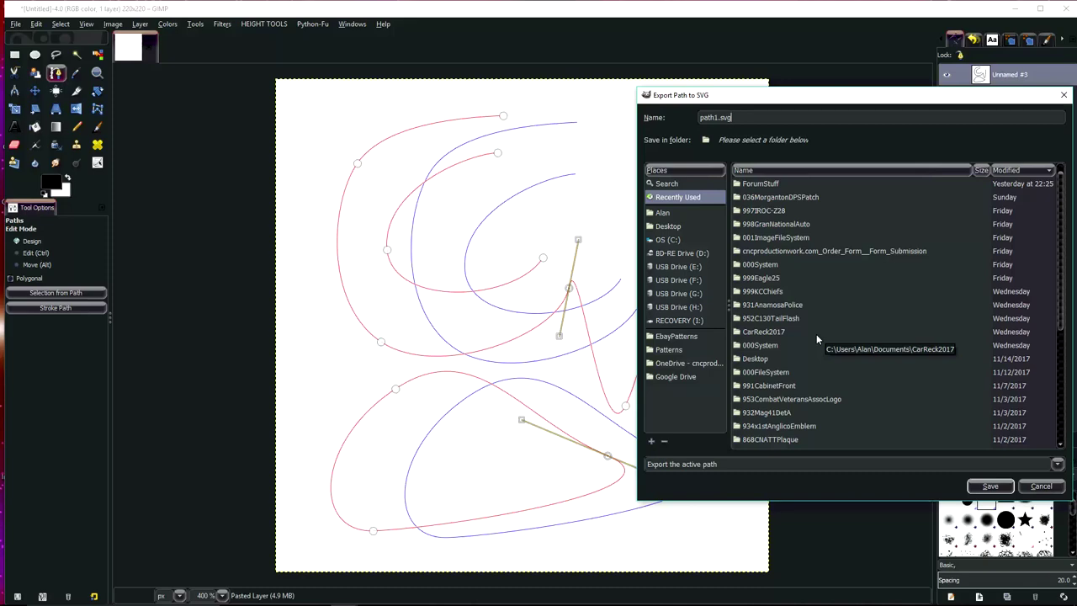
click(1055, 488)
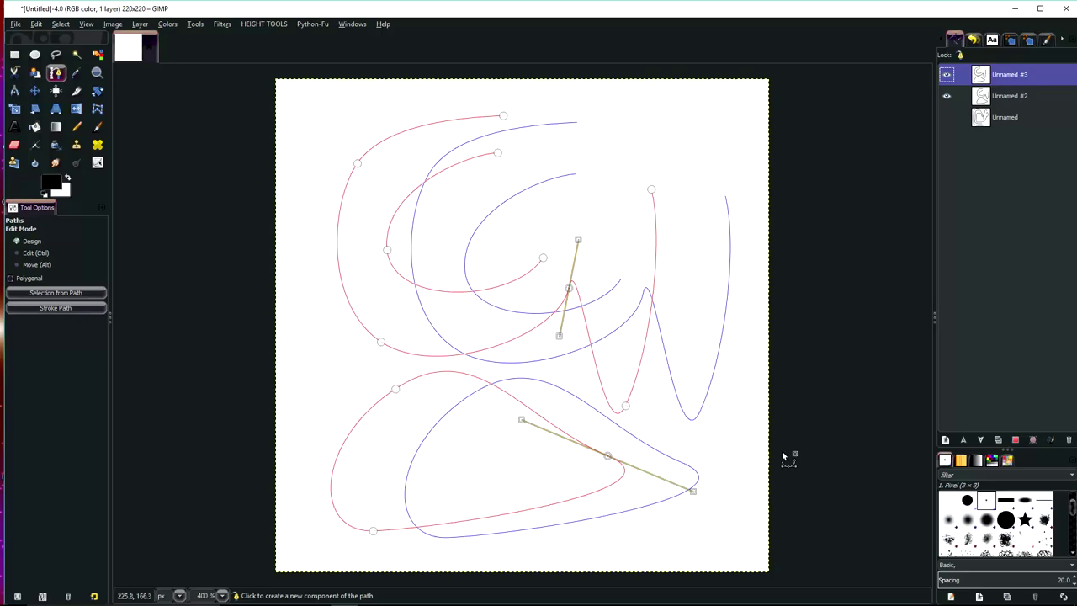
mouse_move(605, 602)
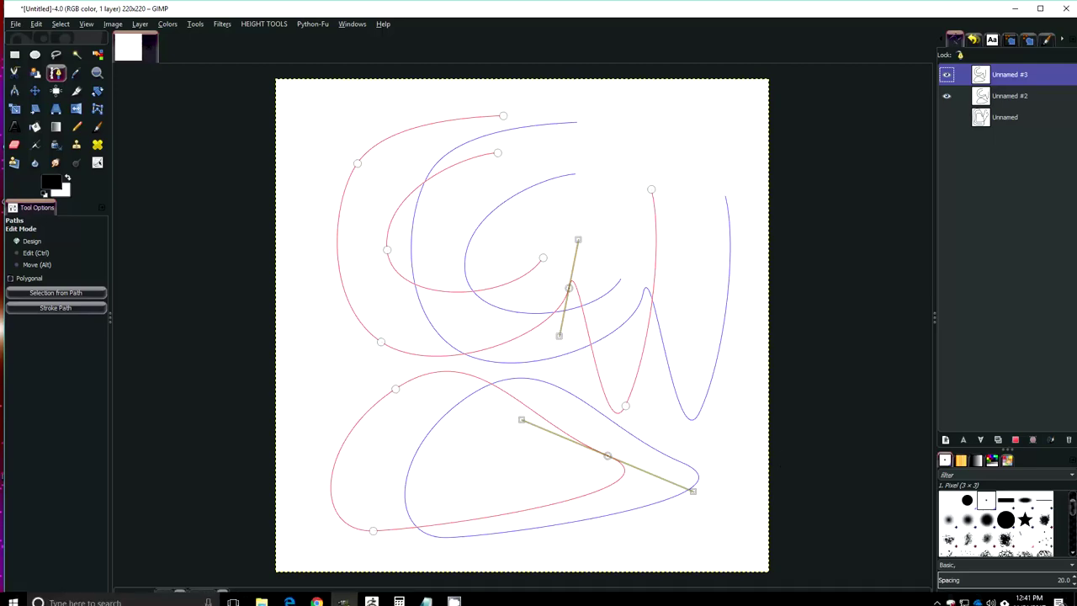
click(454, 595)
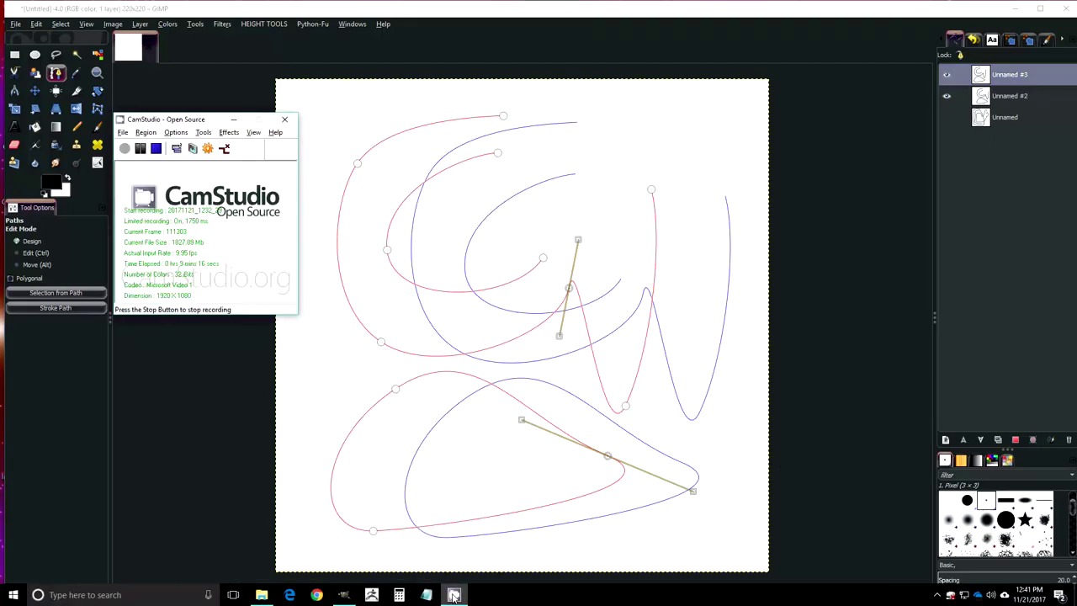